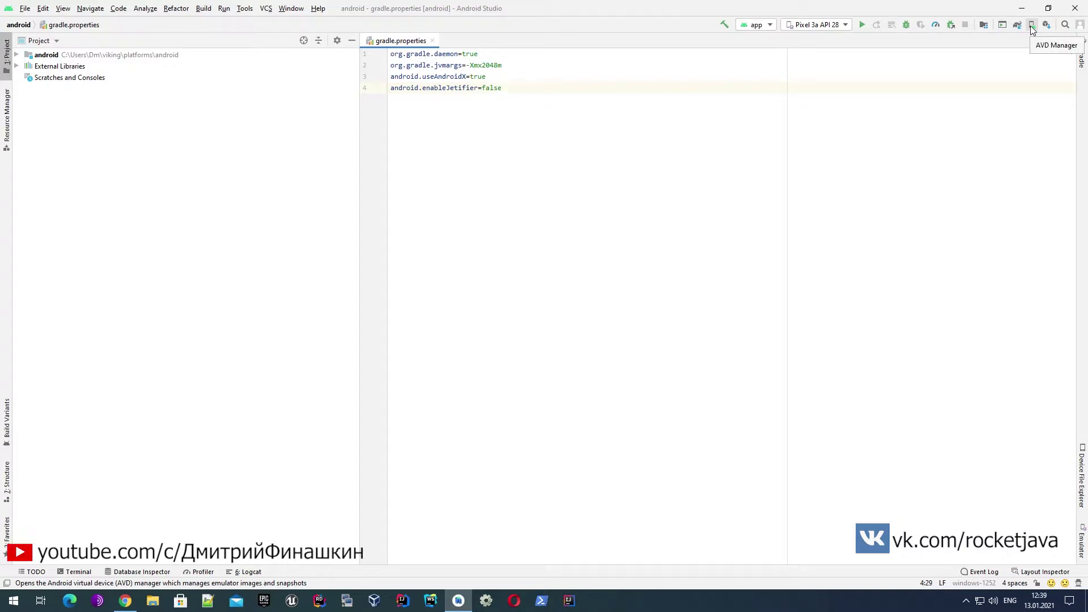
Step: Open the AVD Manager, start creating a new virtual device, and enlarge the configuration dialog
left_click(251, 9)
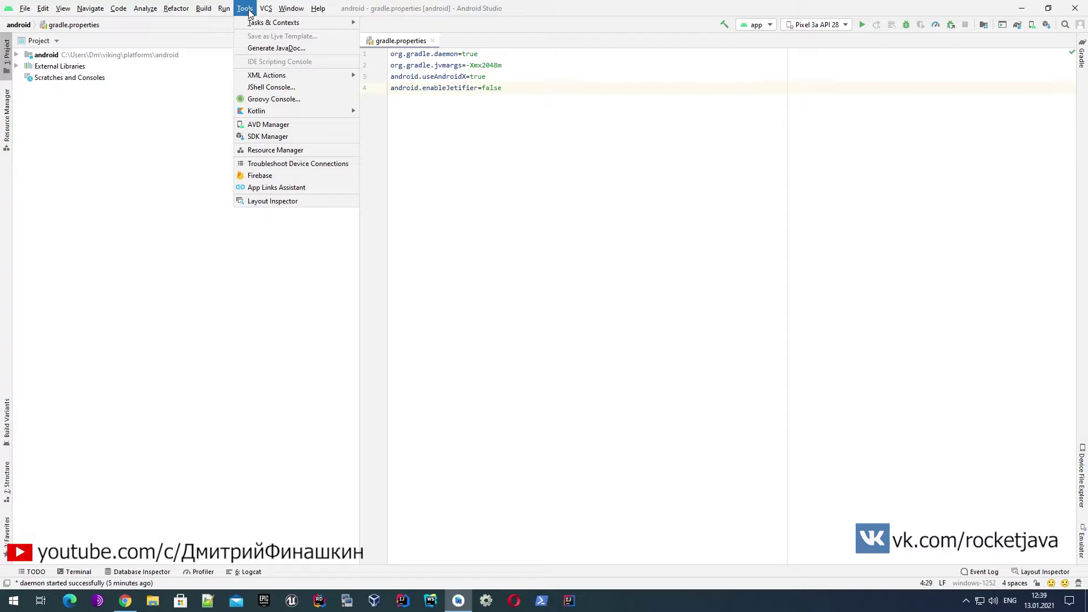
left_click(279, 126)
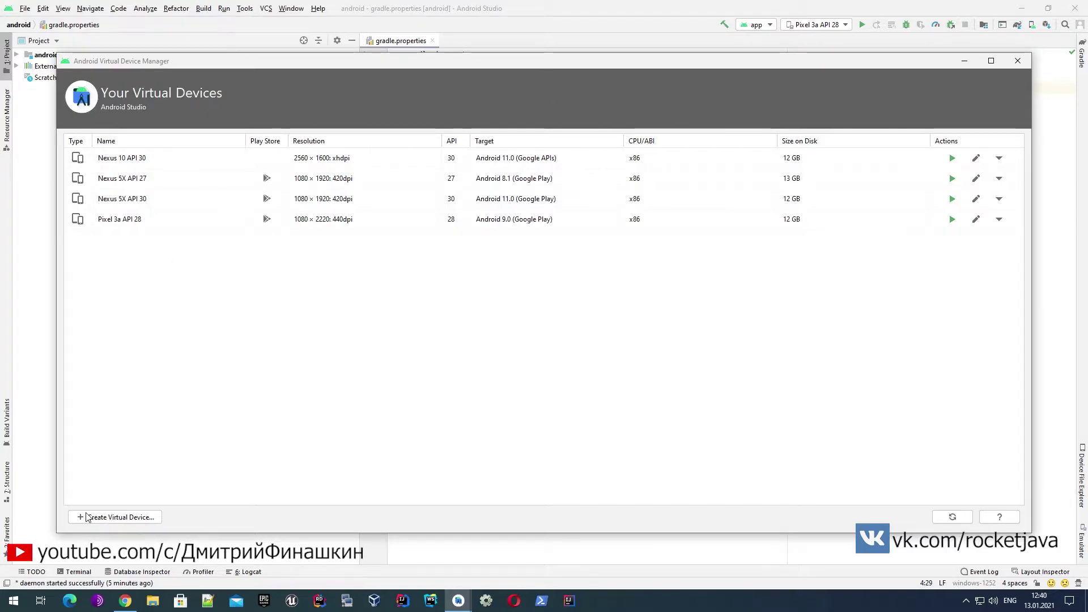
left_click(120, 517)
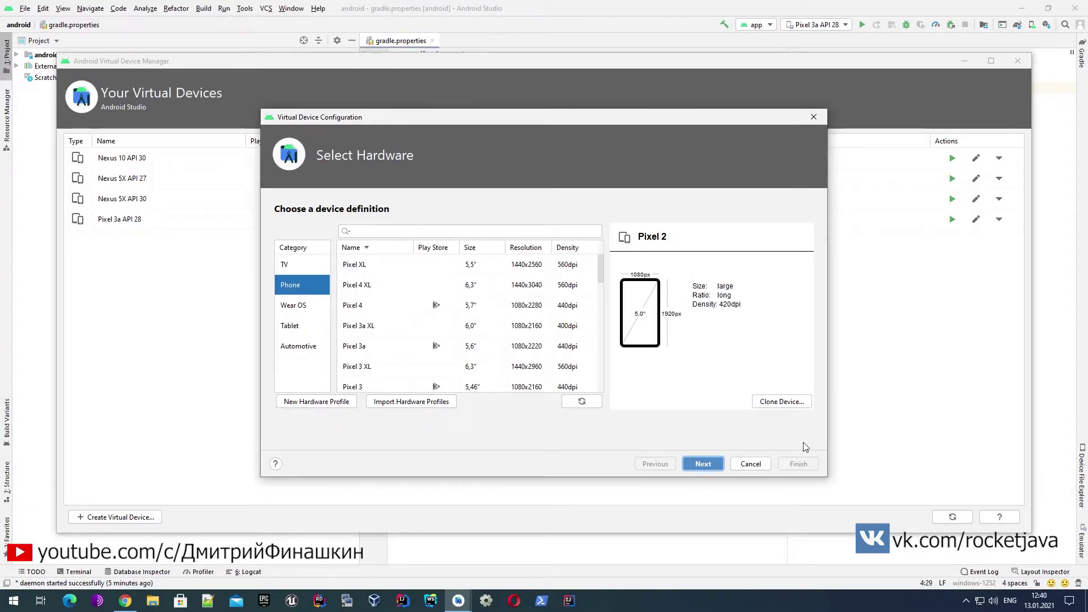
left_click_drag(830, 485, 980, 550)
Step: Examine the device definitions in the TV, Wear OS, Tablet and Phone categories
left_click(292, 266)
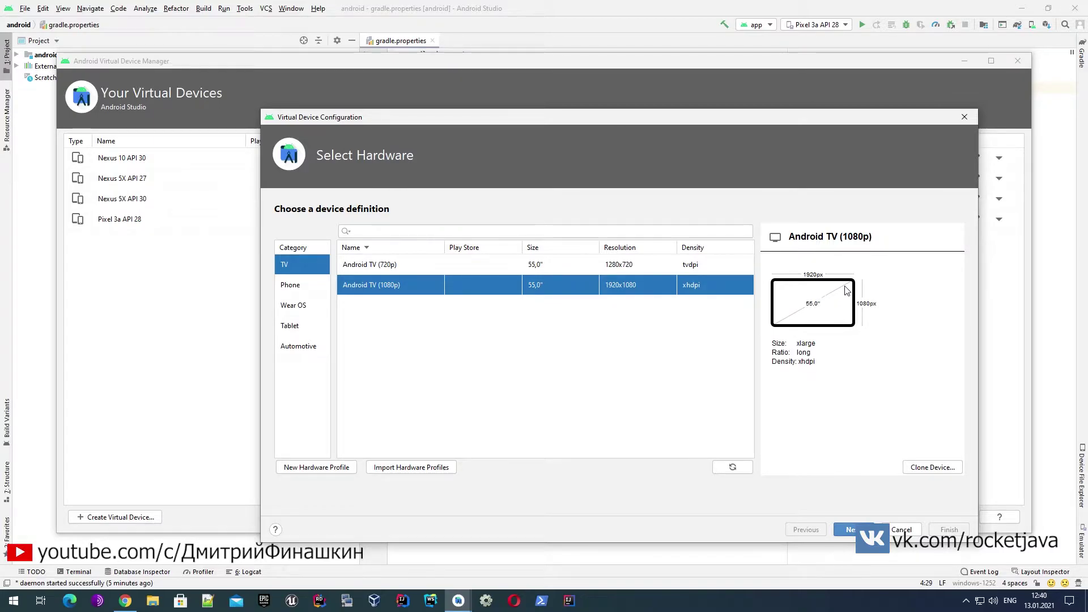
left_click(305, 307)
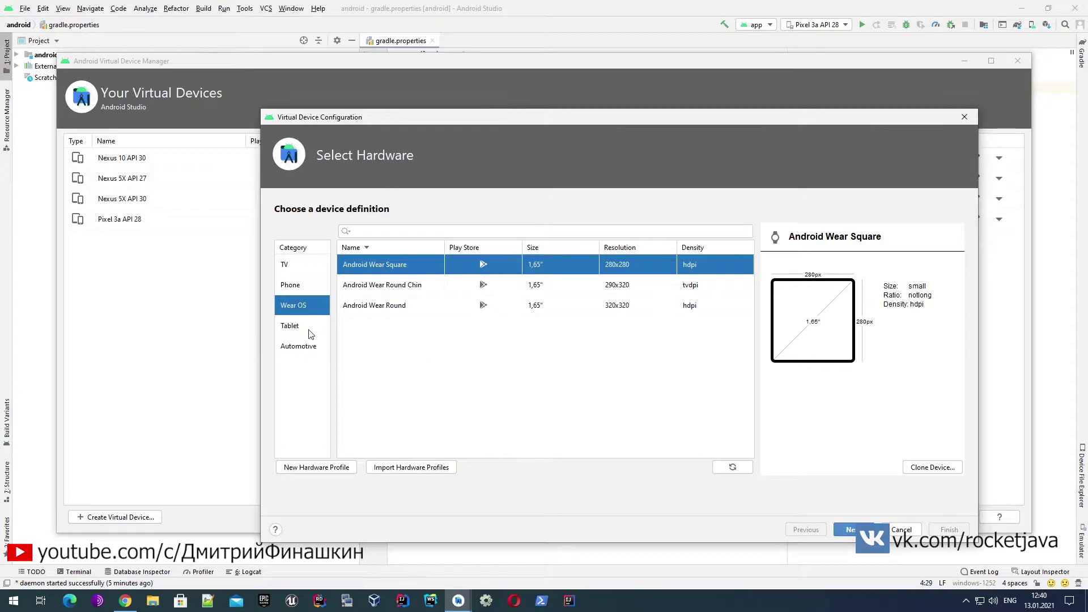
left_click(305, 327)
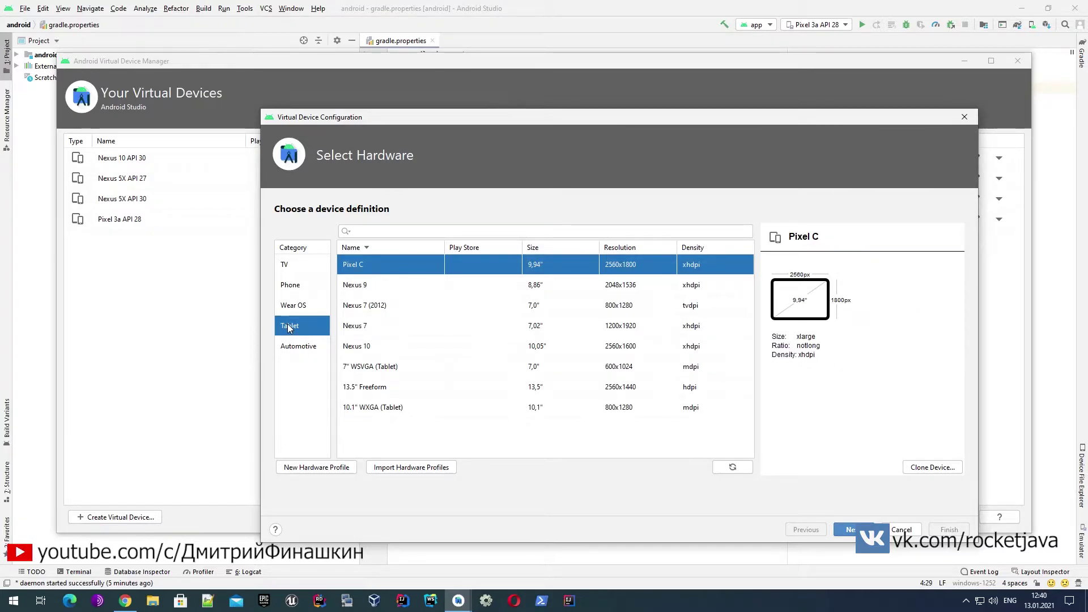
left_click(301, 286)
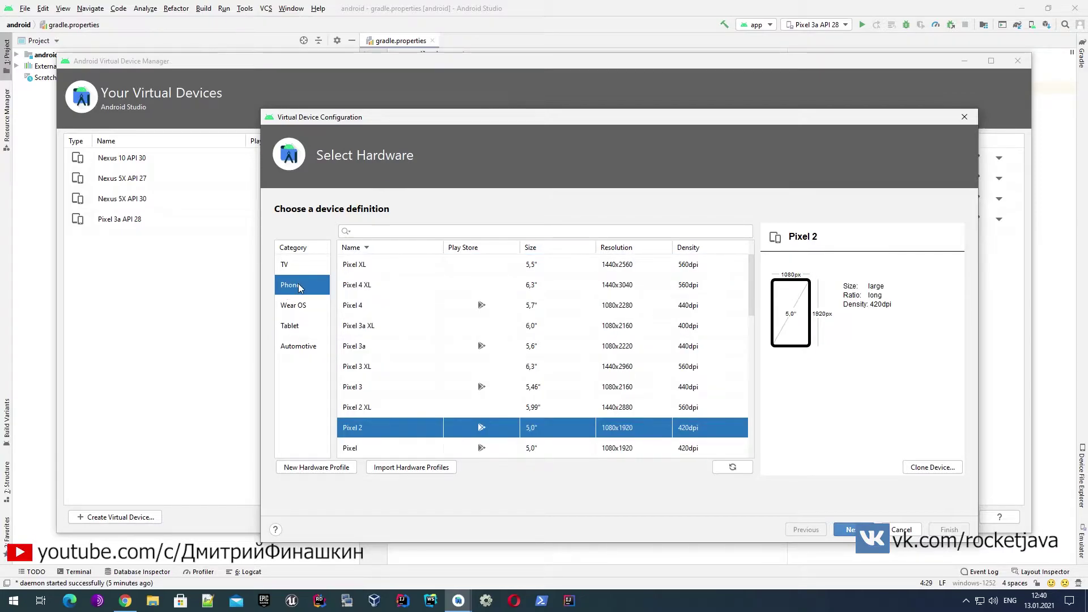
scroll(515, 403, "down", 10)
scroll(515, 404, "up", 10)
Step: Choose the Pixel 4 phone as the device definition and continue to the system image selection
left_click(353, 326)
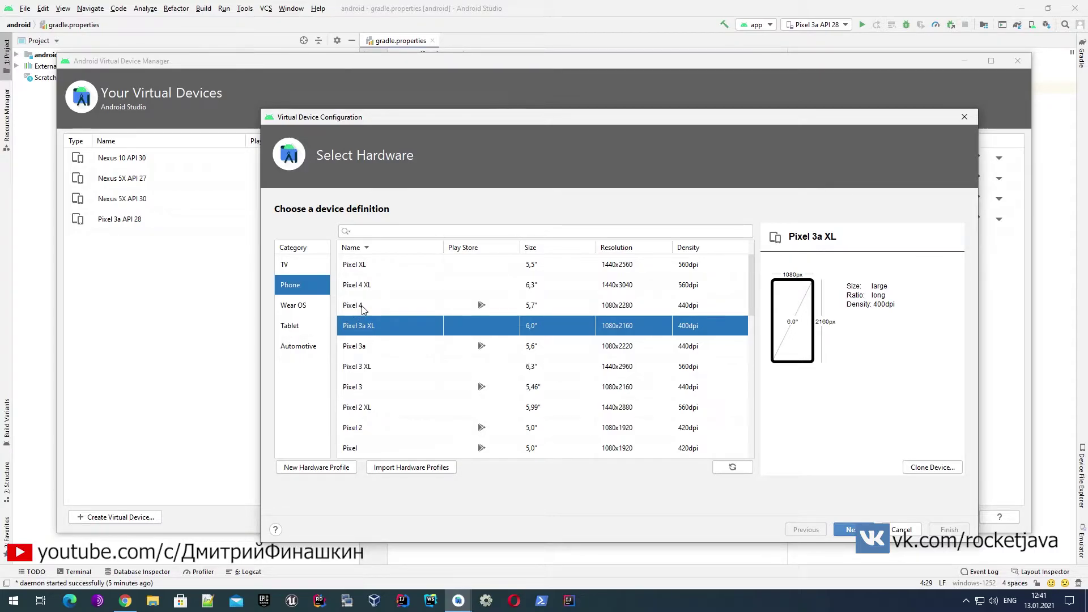
left_click(377, 305)
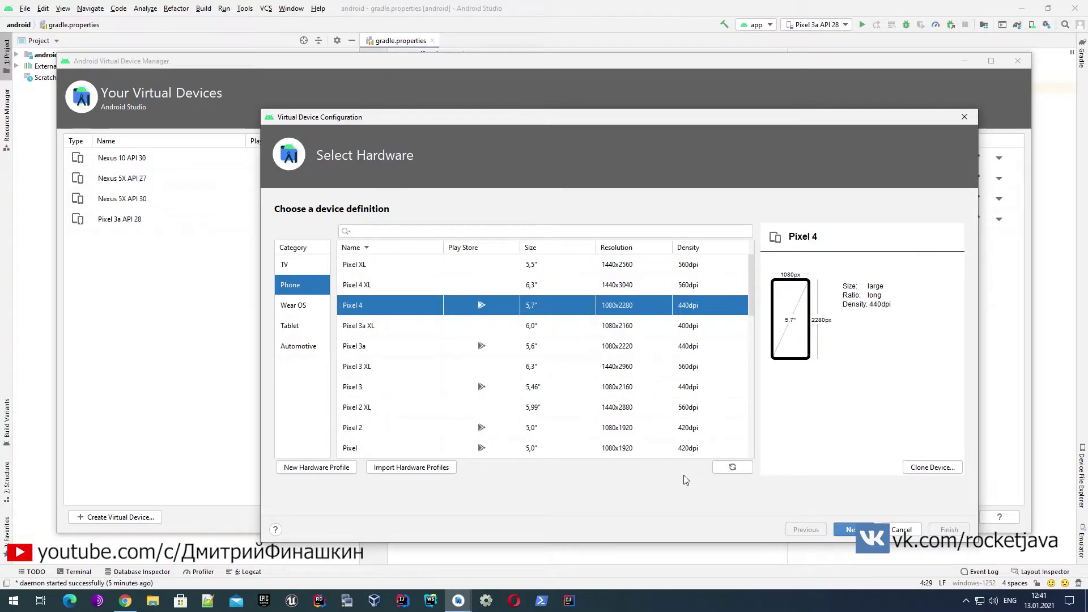
left_click(850, 530)
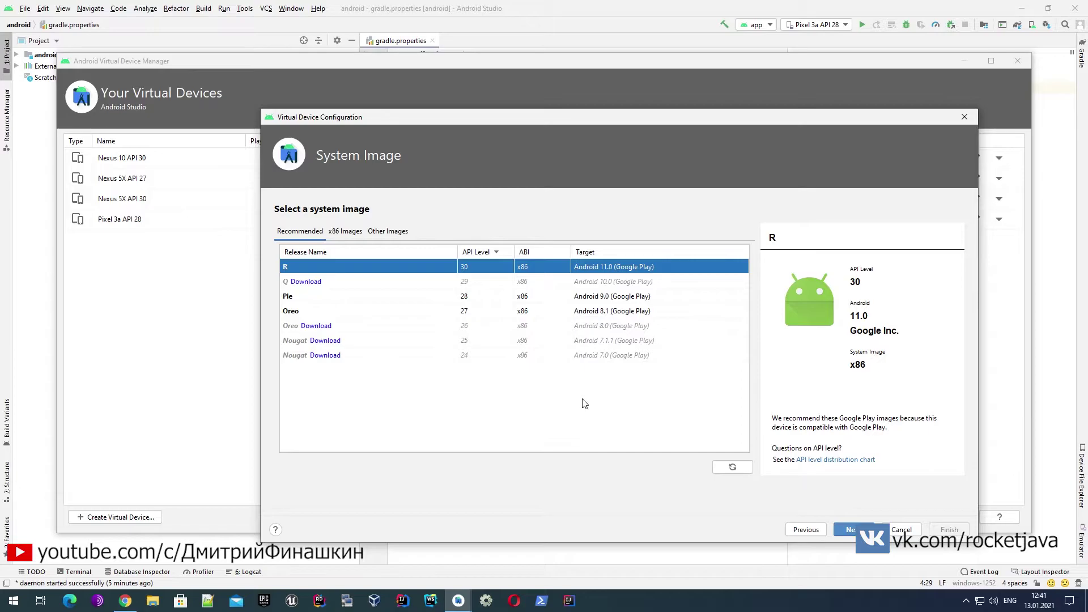
Step: Compare the recommended system images with the full list of x86 images, checking the available API levels and targets
left_click(345, 231)
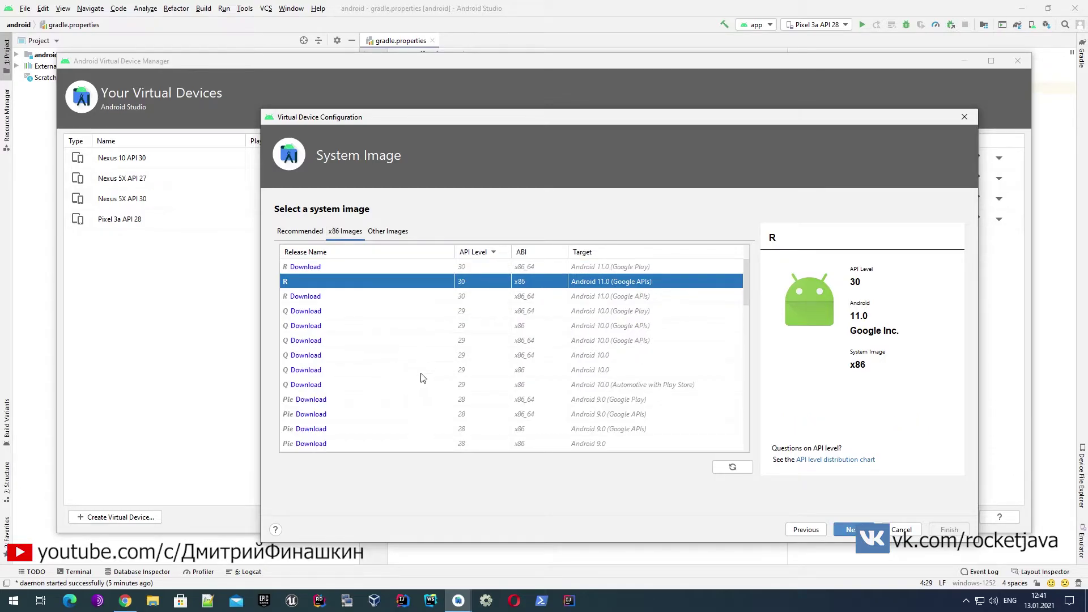
left_click(305, 237)
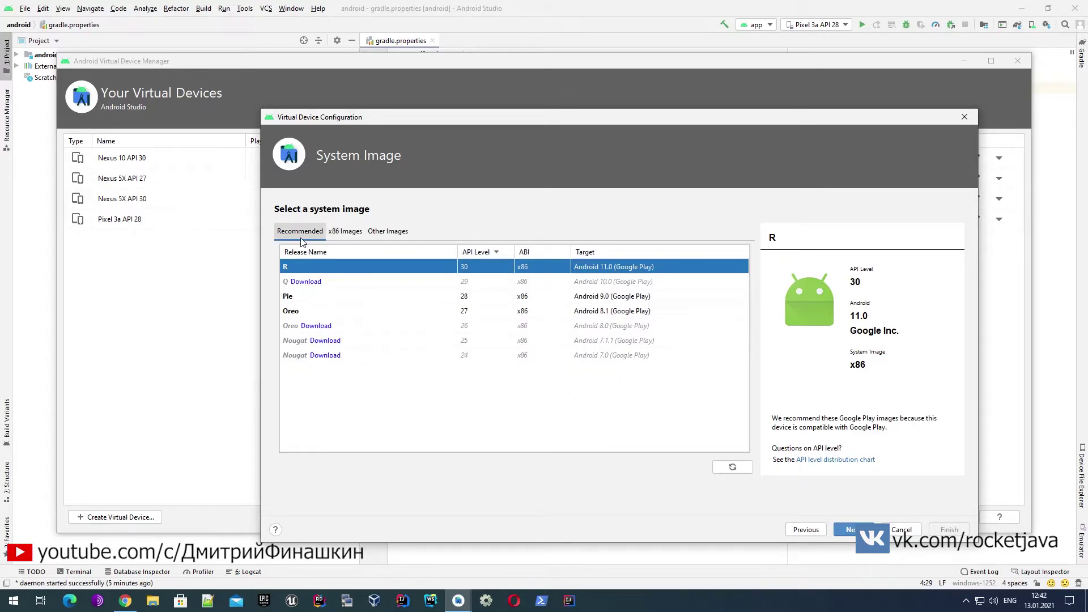
left_click(606, 360)
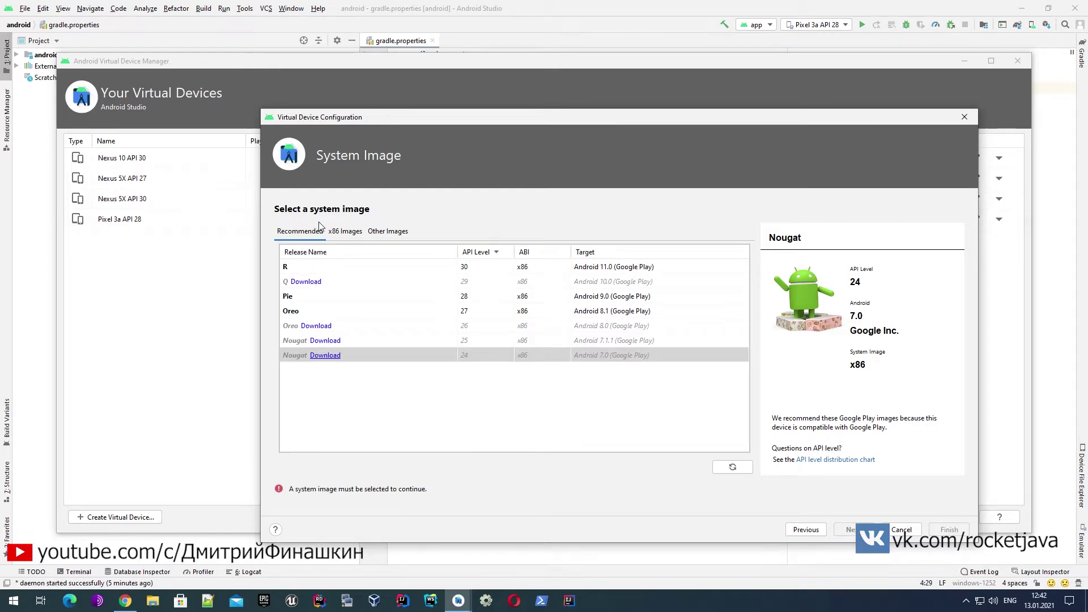
left_click(345, 231)
scroll(467, 379, "down", 12)
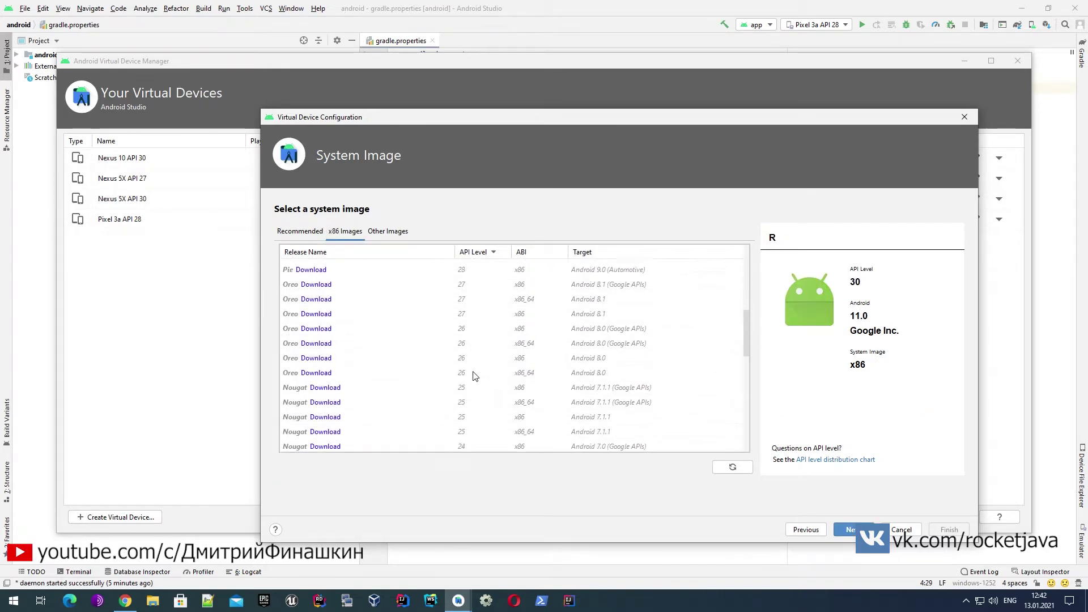
scroll(542, 389, "down", 5)
scroll(587, 406, "up", 15)
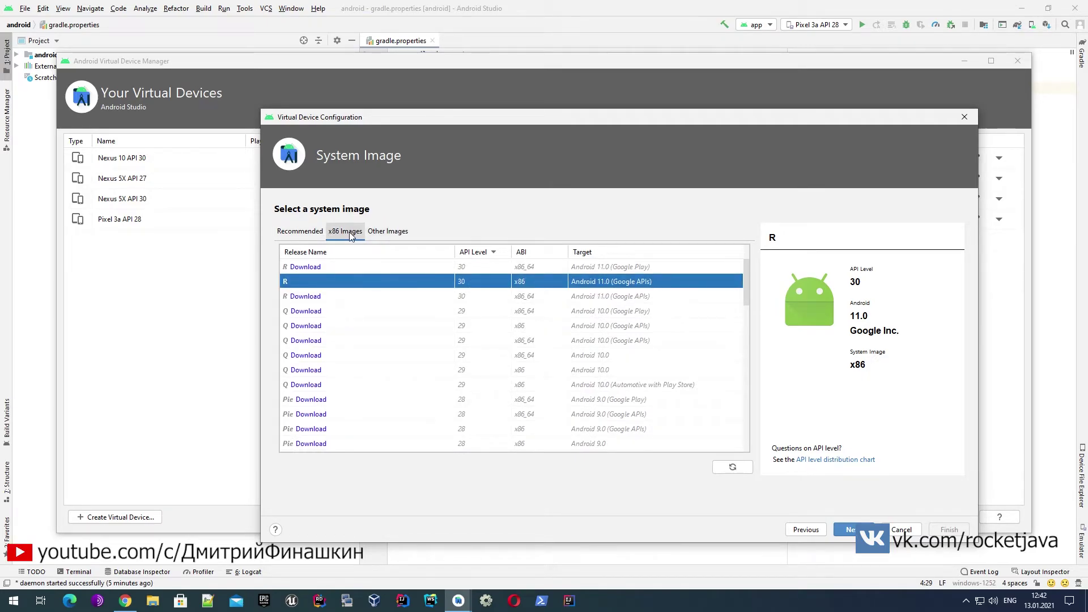
scroll(568, 343, "down", 10)
scroll(568, 343, "down", 7)
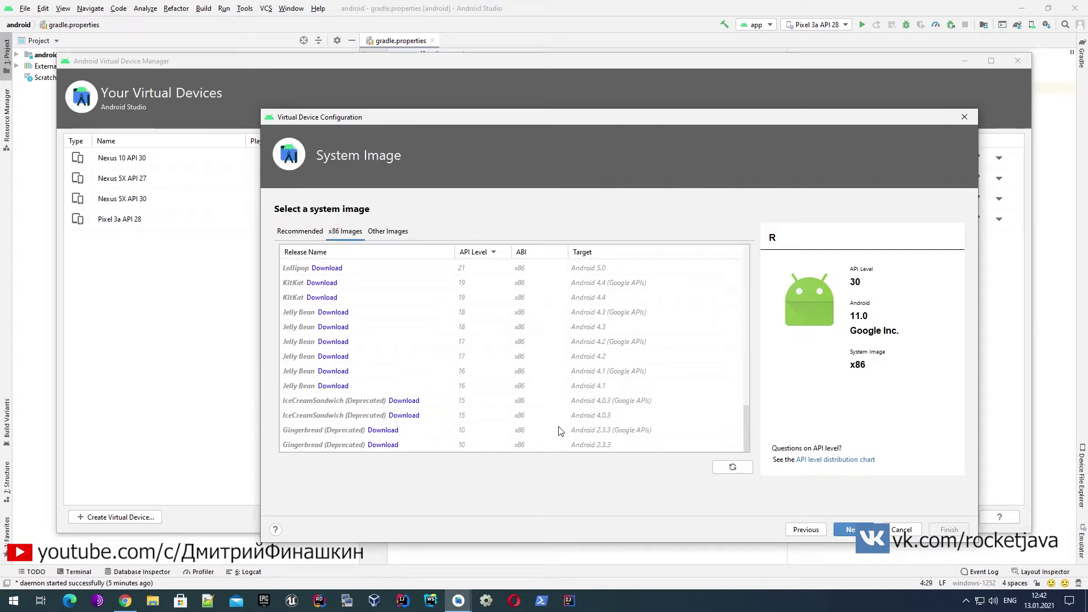
scroll(602, 437, "up", 10)
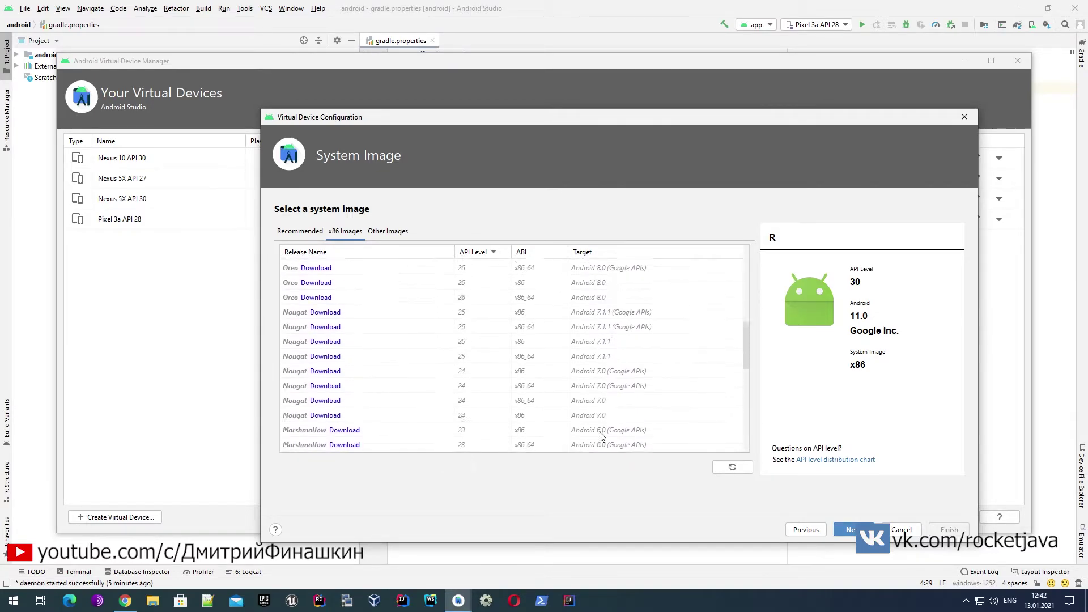
scroll(602, 436, "up", 4)
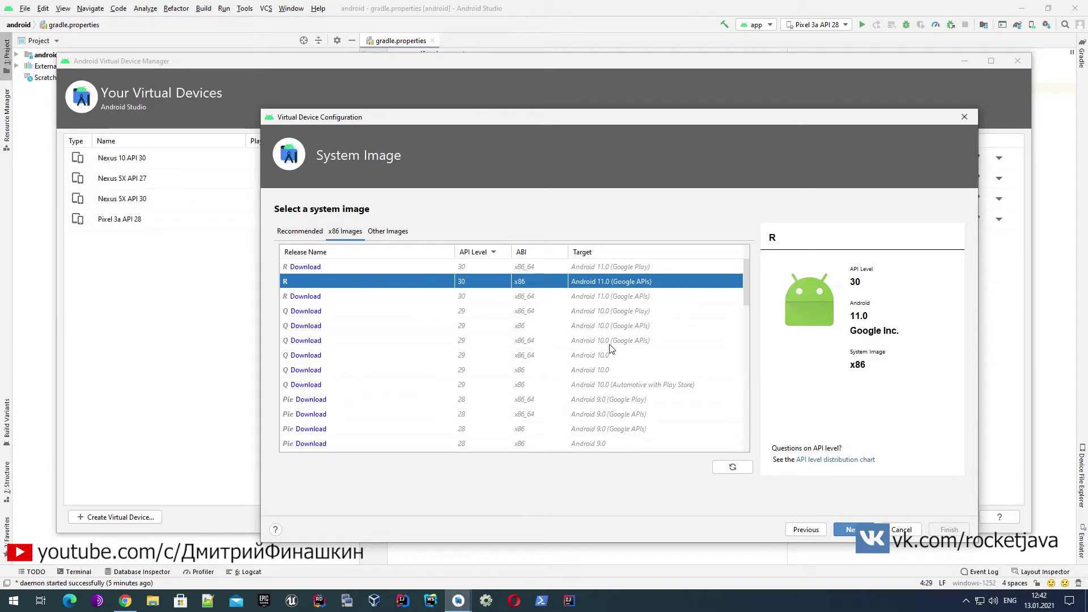
left_click(309, 232)
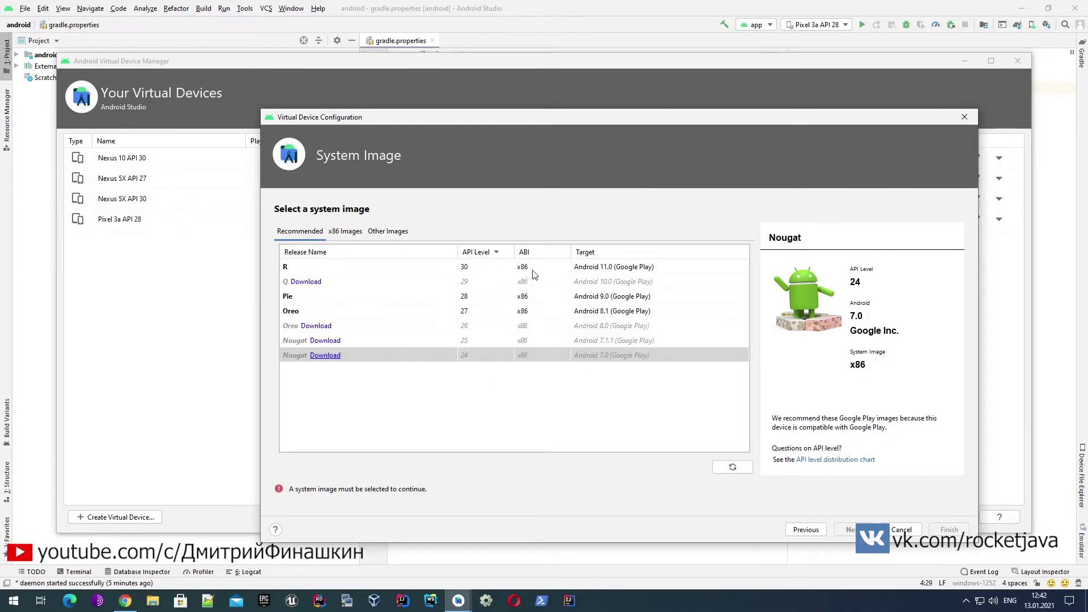
Step: Compare the recommended R (API 30) and Pie (API 28) images, and check the x86 image list again
left_click(604, 270)
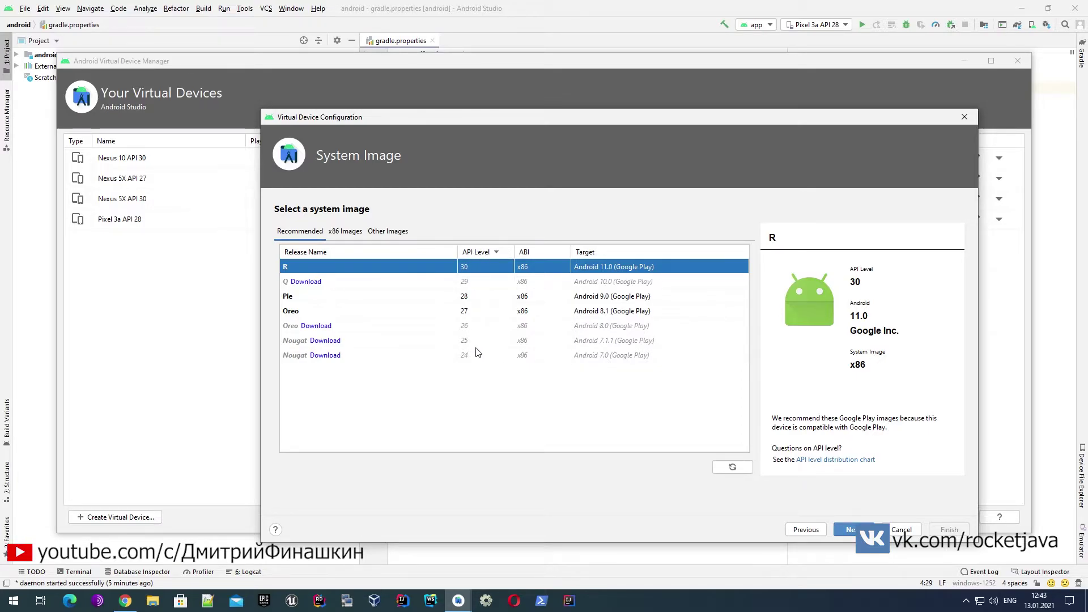
left_click(470, 299)
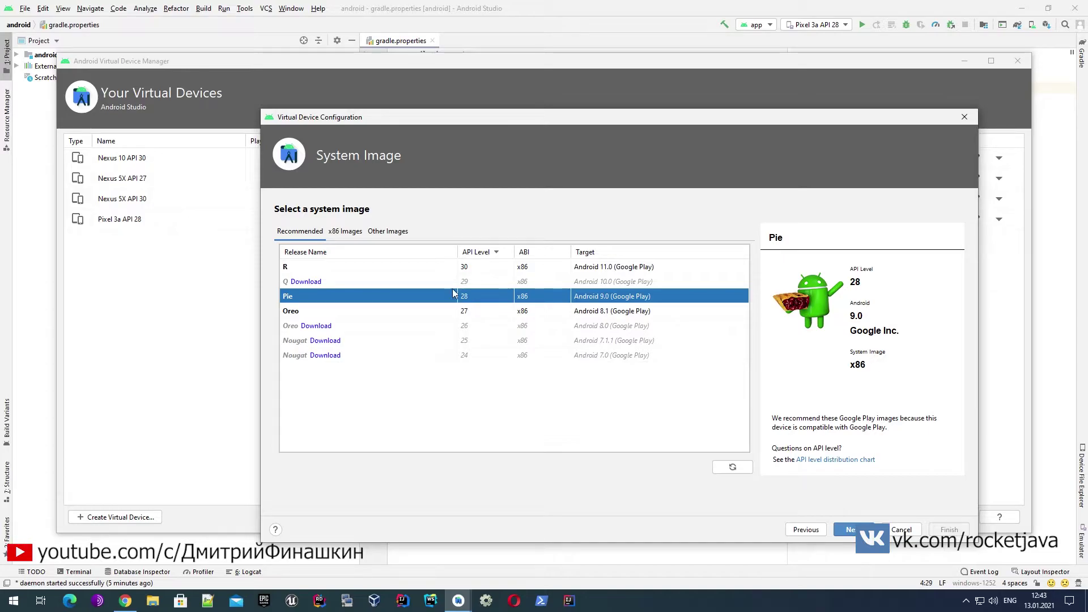
left_click(602, 269)
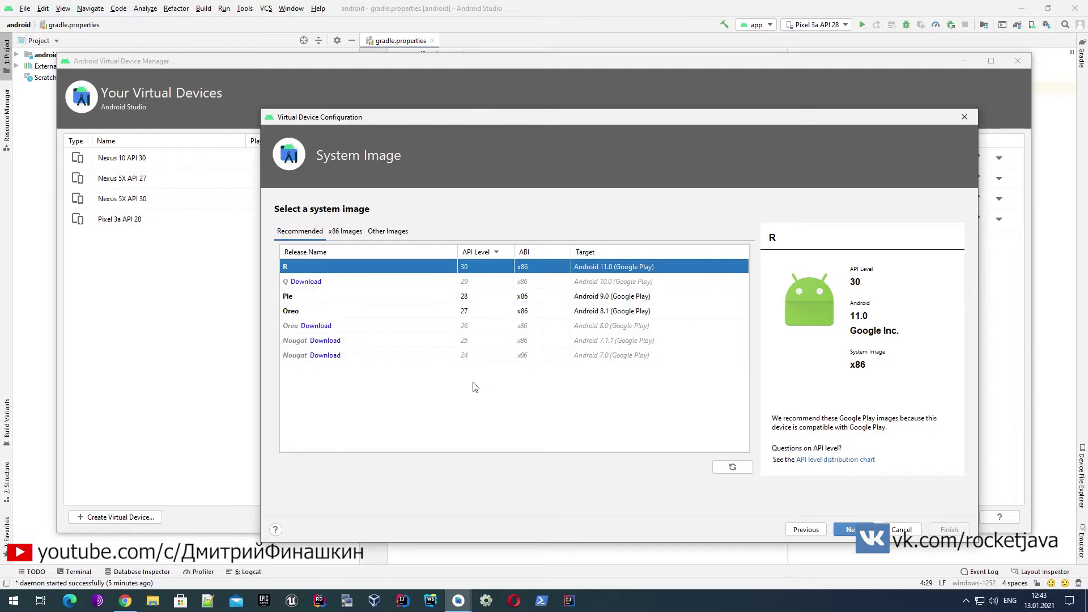
left_click(346, 231)
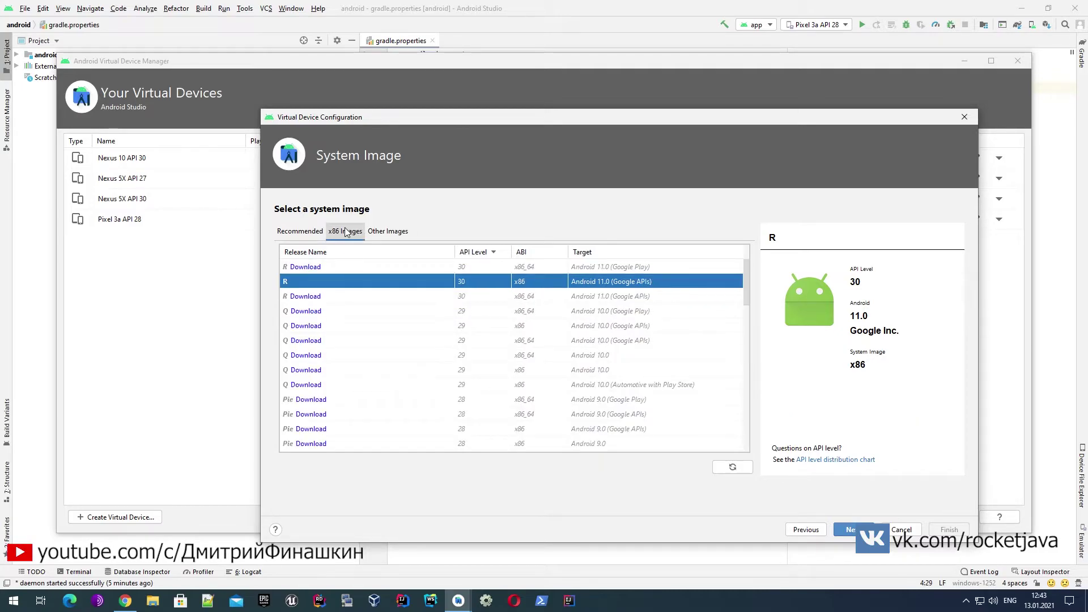
scroll(495, 347, "down", 3)
scroll(495, 347, "up", 3)
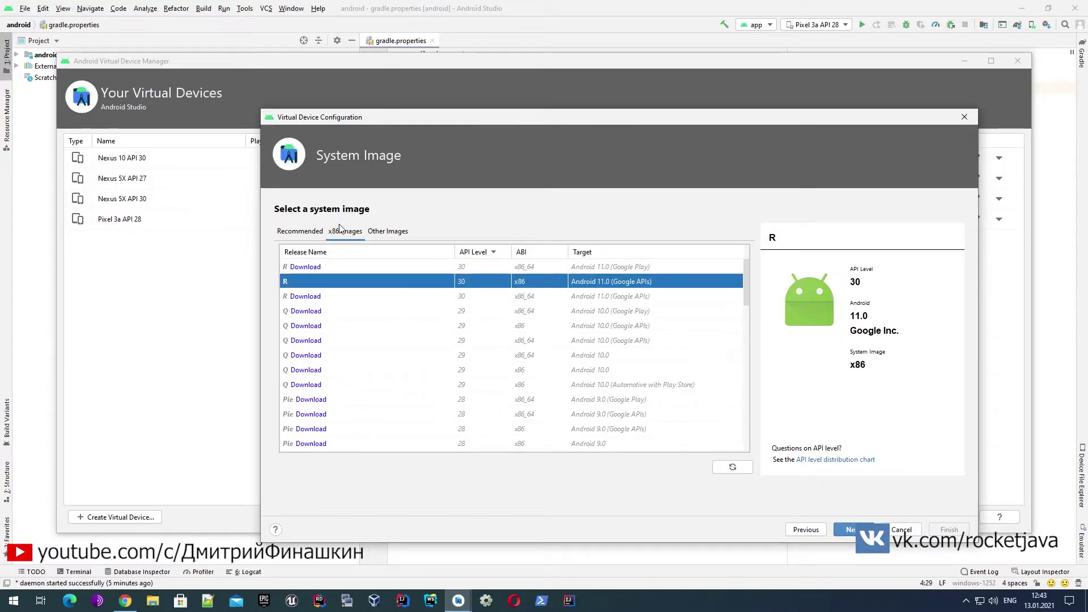
left_click(300, 232)
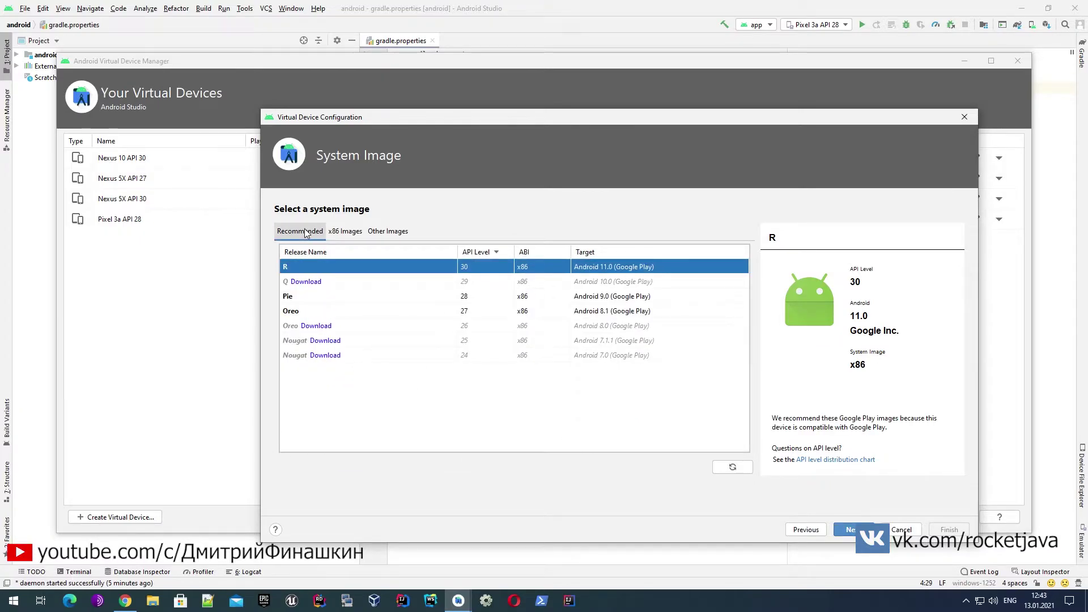
Step: Return to the hardware selection and compare phone definitions with and without Play Store support
left_click(807, 531)
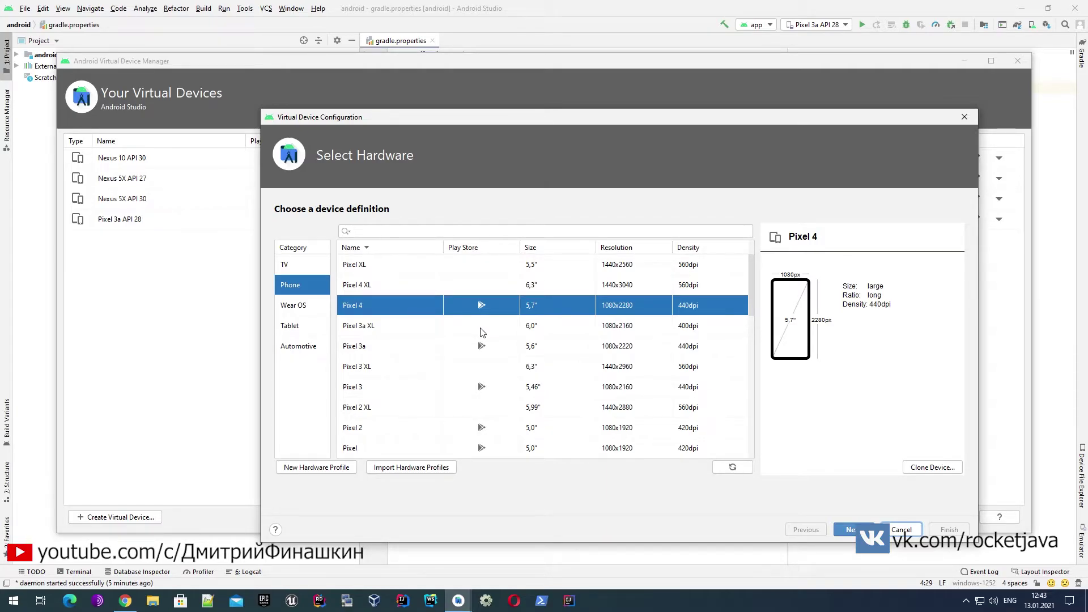
left_click(356, 328)
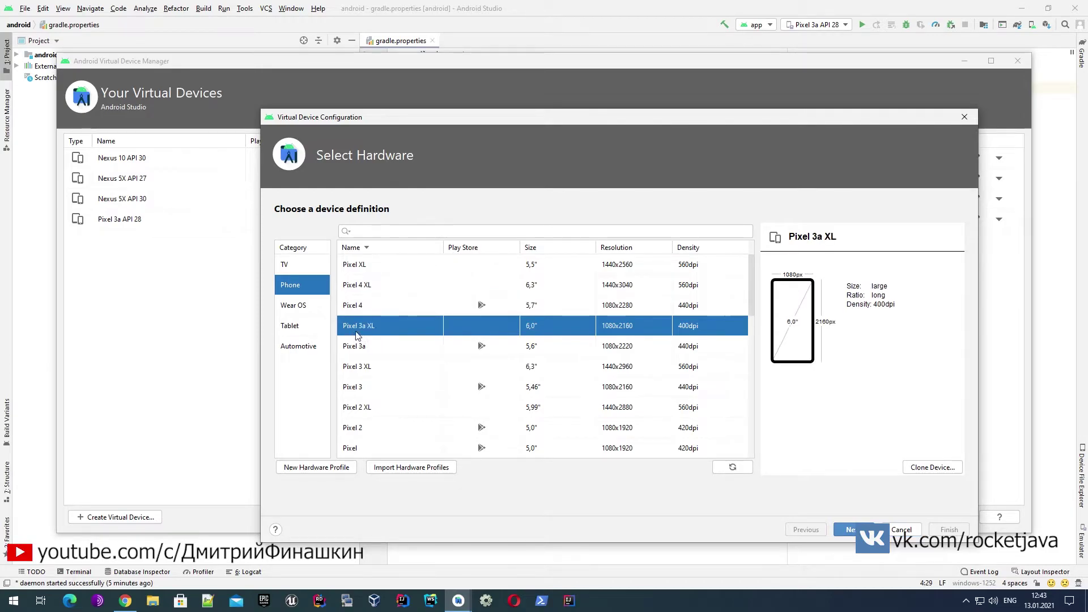
left_click(363, 341)
left_click(480, 306)
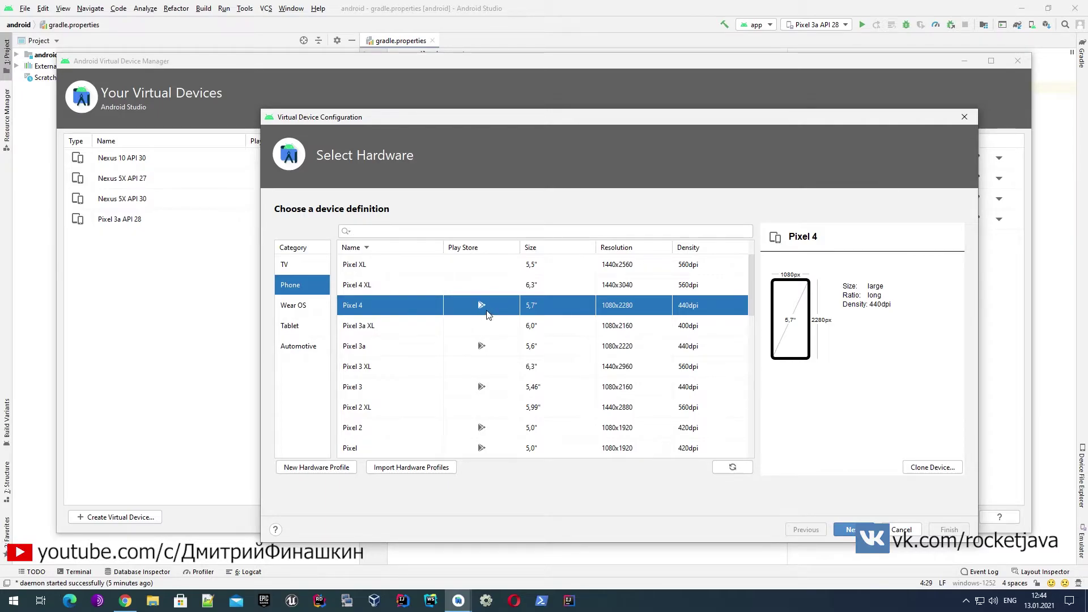
scroll(483, 377, "down", 2)
scroll(481, 373, "down", 1)
left_click(486, 347)
left_click(481, 324)
left_click(481, 310)
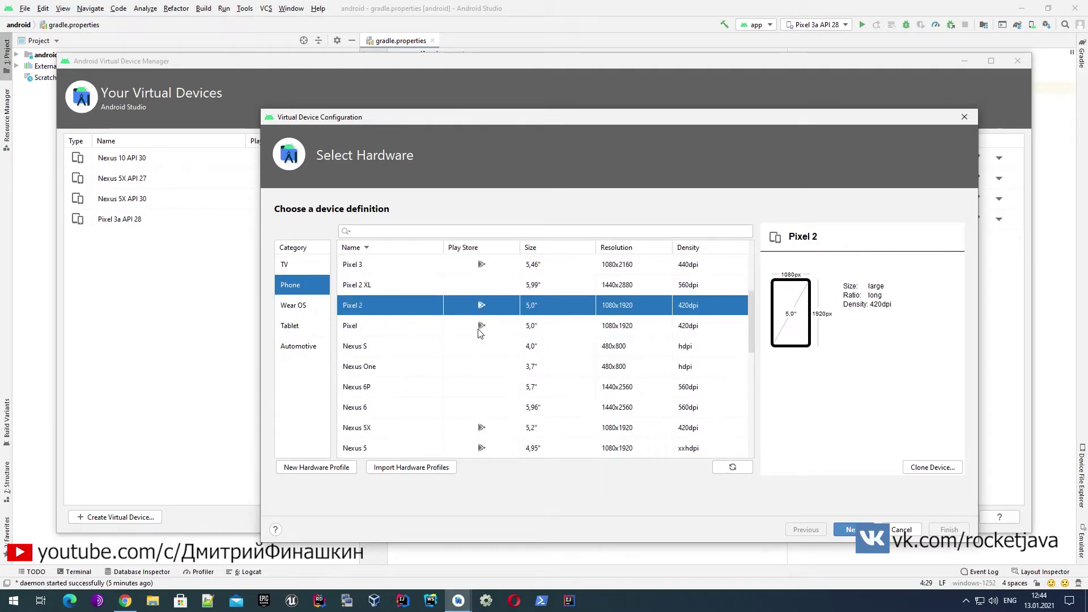
Step: Select the Pixel 4 definition with Play Store support again and proceed to the system images
scroll(476, 367, "up", 3)
left_click(478, 309)
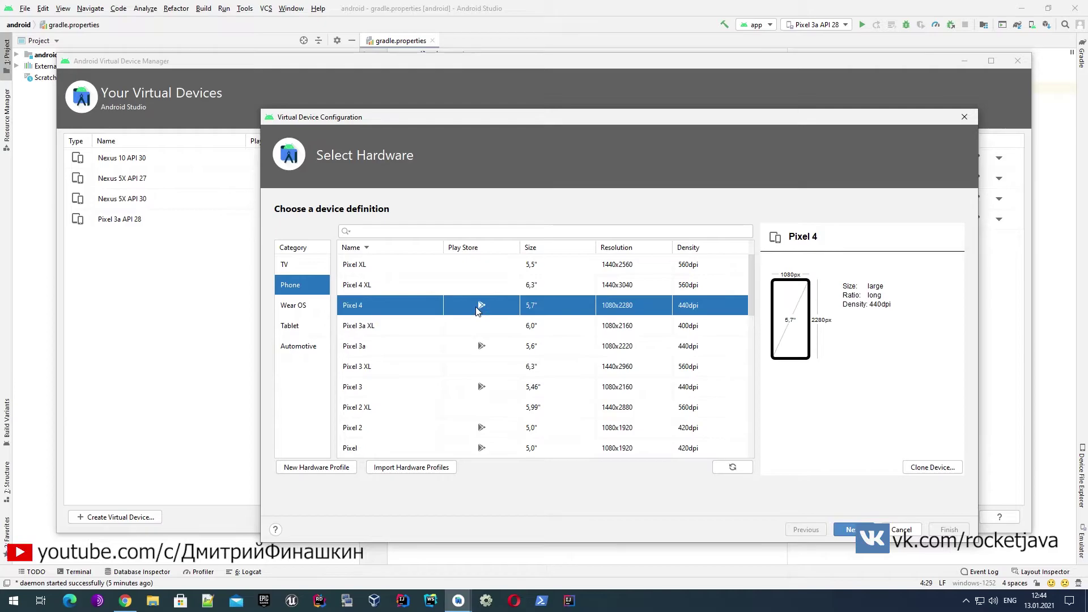
left_click(839, 526)
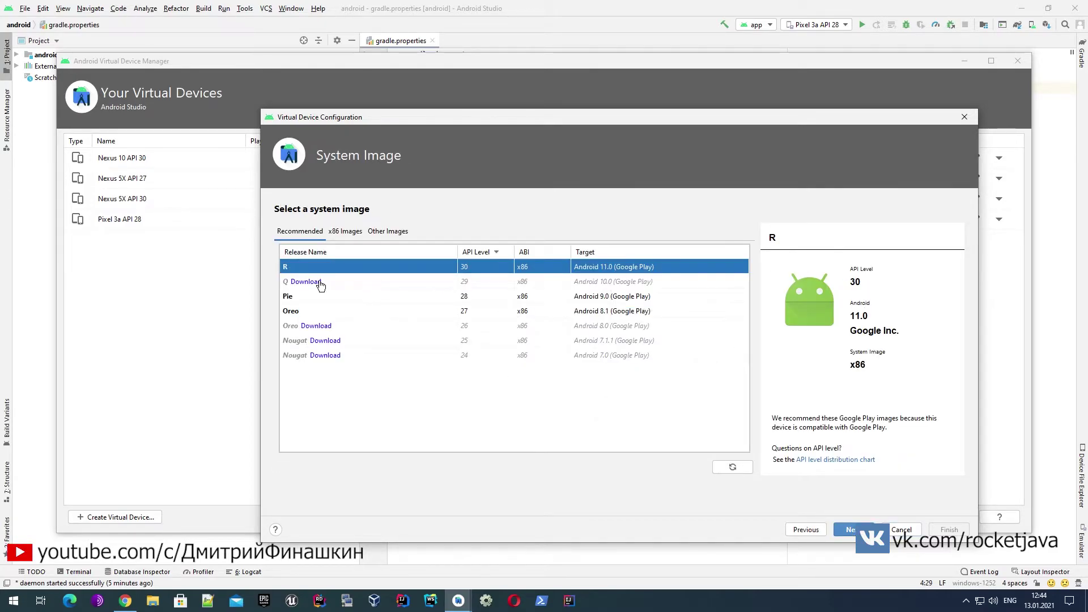
Step: Compare the details of the already downloaded R, Pie and Oreo images among the recommended ones
left_click(604, 296)
left_click(601, 311)
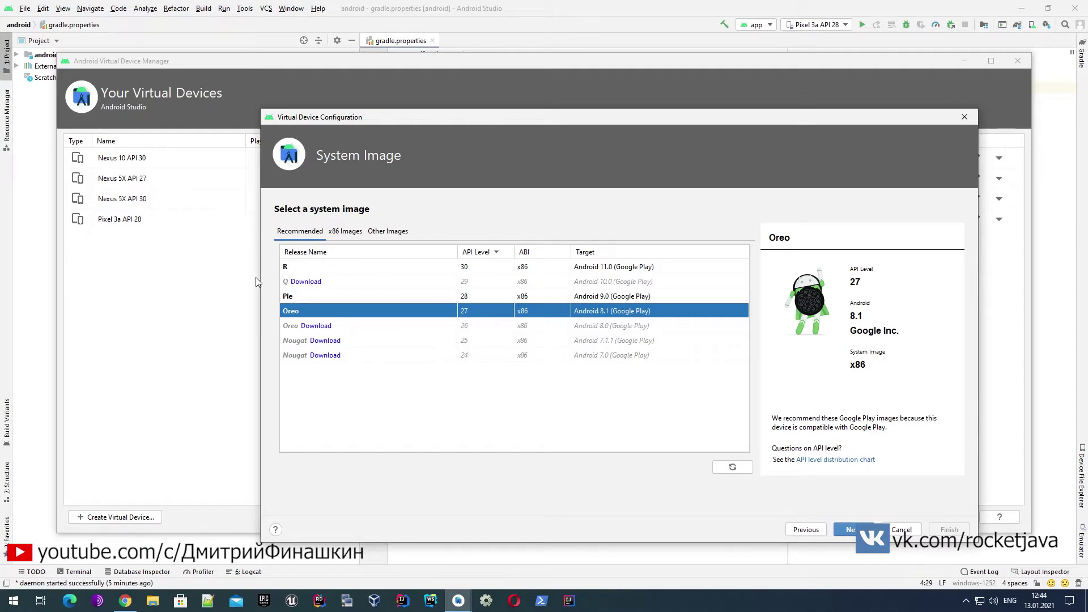
left_click(296, 269)
left_click(307, 298)
left_click(311, 315)
Step: Check the x86 image list, and select the recommended Pie image with API level 28 and Android 9.0 (Google Play)
left_click(336, 232)
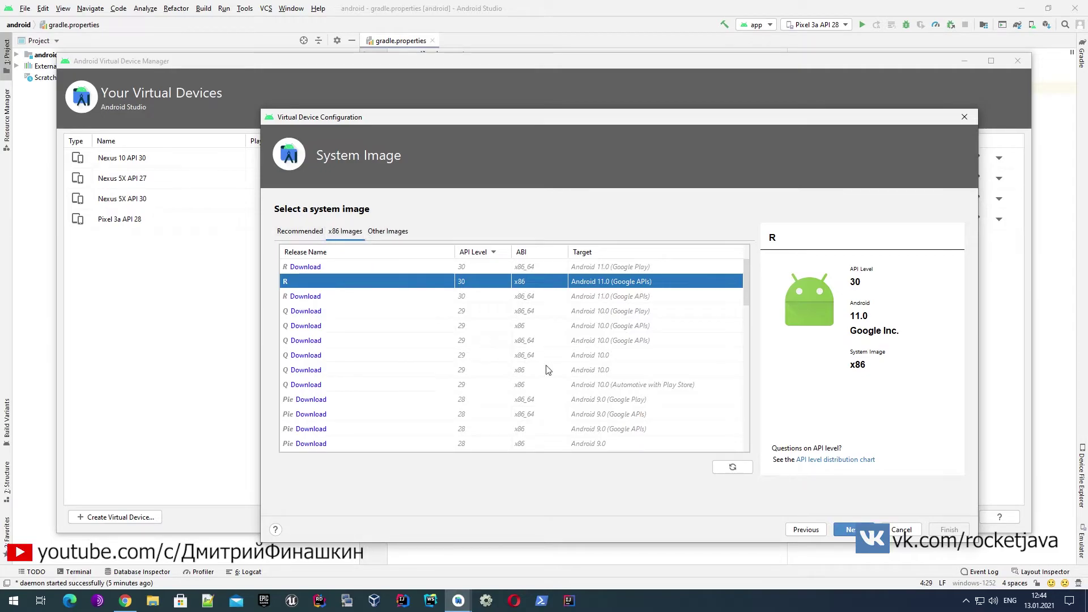
scroll(354, 403, "down", 2)
scroll(353, 401, "down", 2)
scroll(353, 402, "up", 5)
left_click(300, 231)
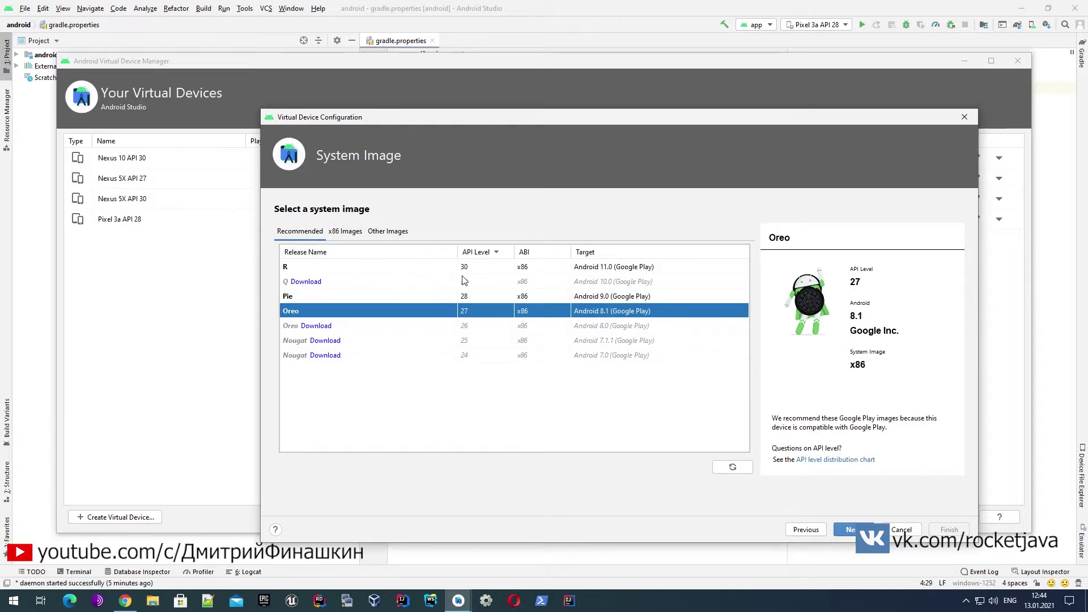
left_click(425, 296)
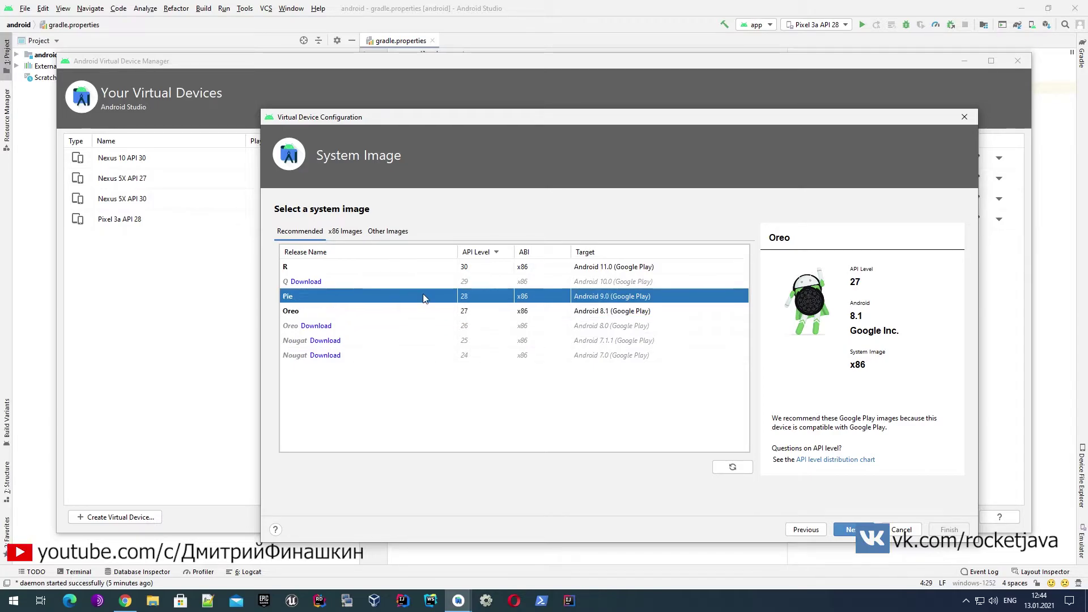
Step: Keep the Pie system image with API level 28 selected and proceed to the virtual device's configuration
left_click(423, 281)
left_click(422, 296)
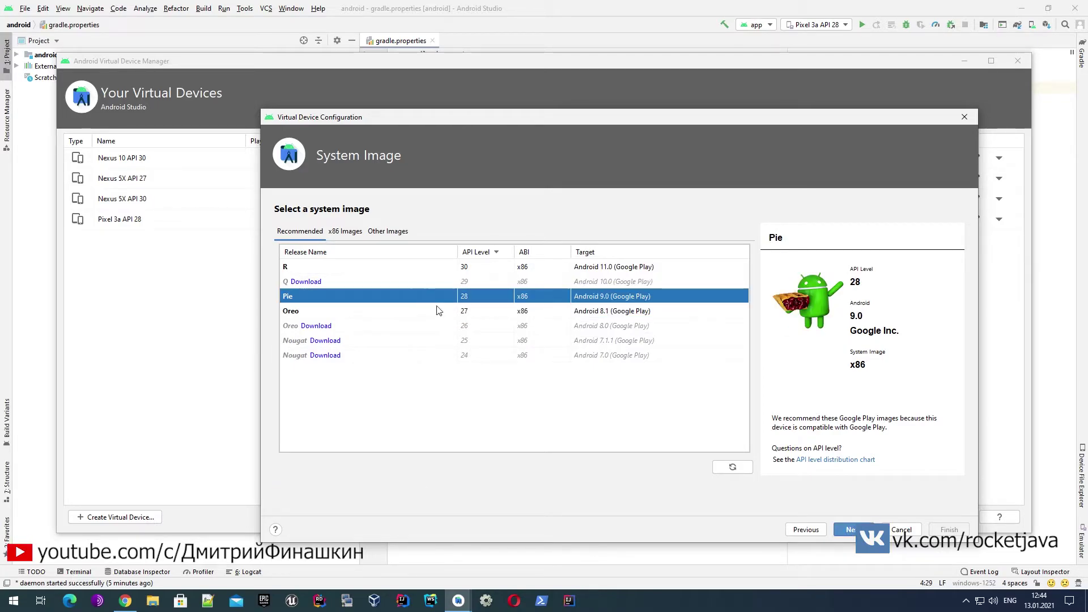
left_click(851, 529)
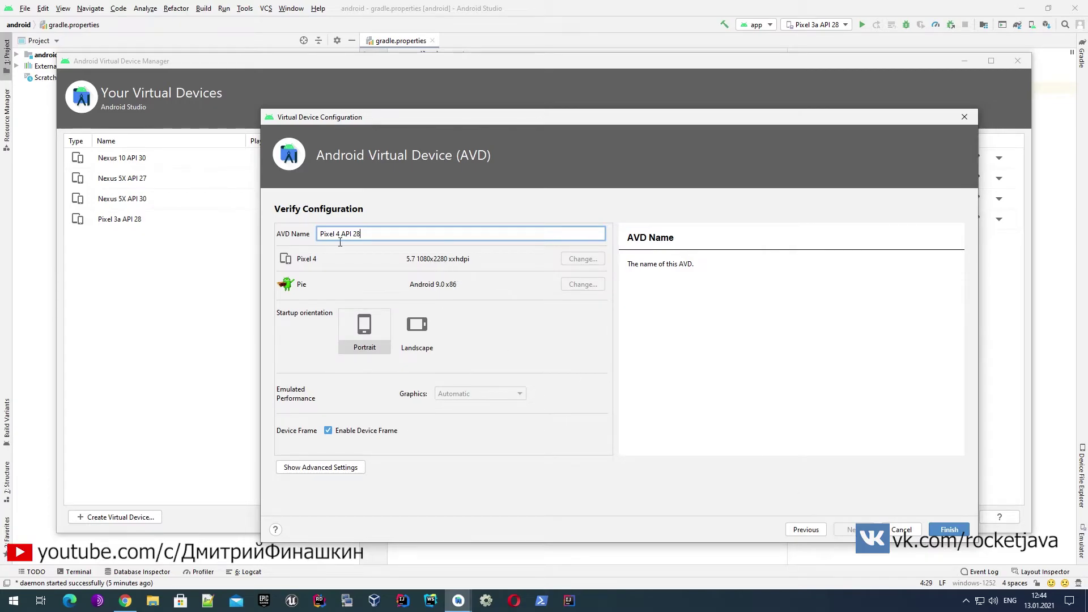
Step: Keep the AVD name Pixel 4 API 28 and set the startup orientation to Portrait
left_click_drag(390, 239, 278, 241)
left_click(382, 240)
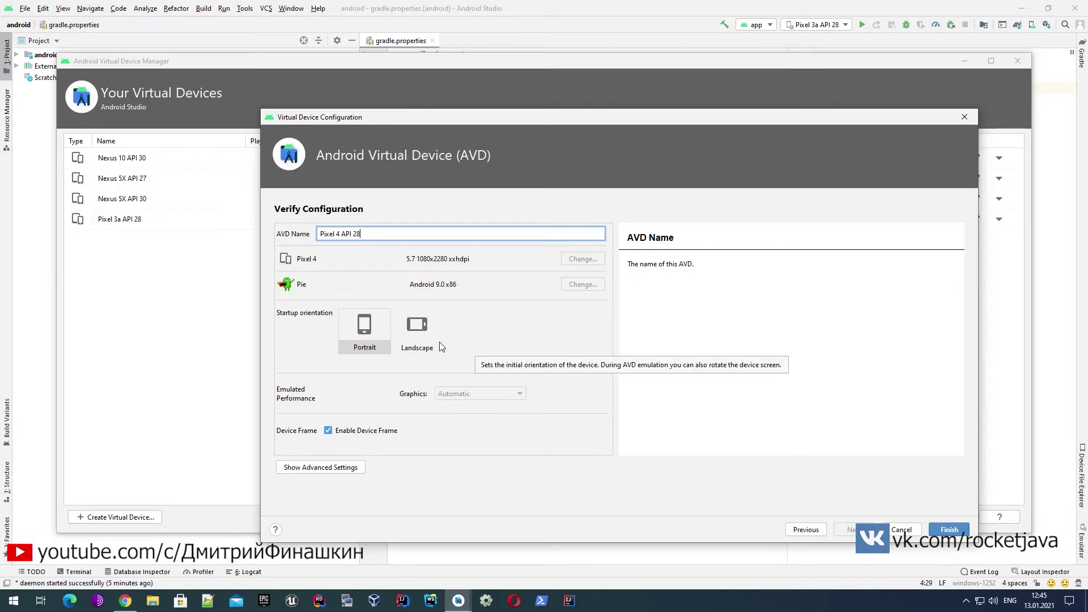
left_click(371, 351)
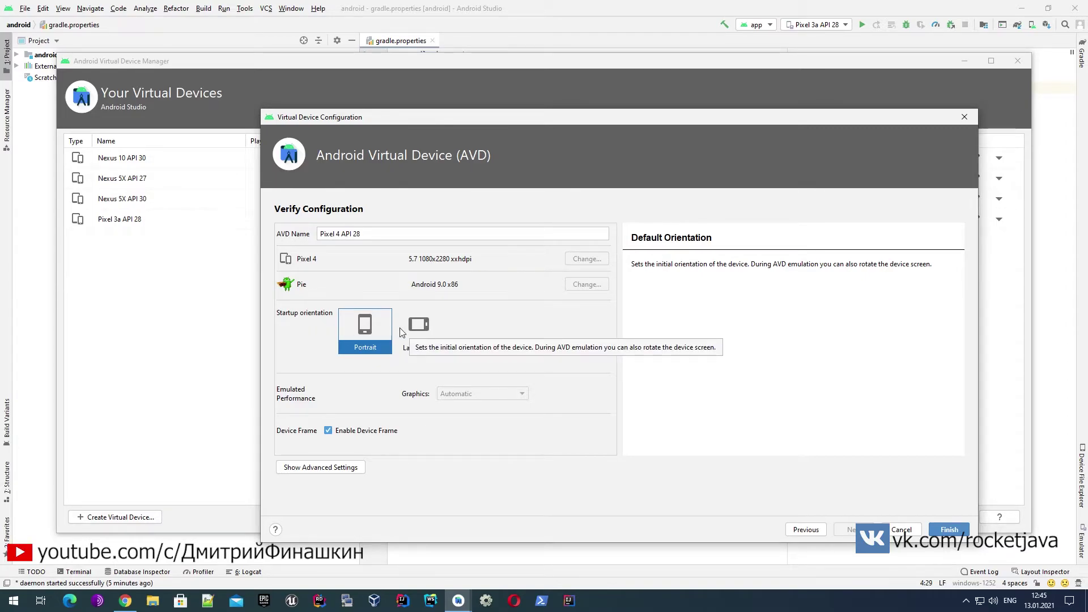
Step: Reveal the advanced settings and examine the camera, network, boot, memory, SD card, device frame and keyboard options
left_click(311, 473)
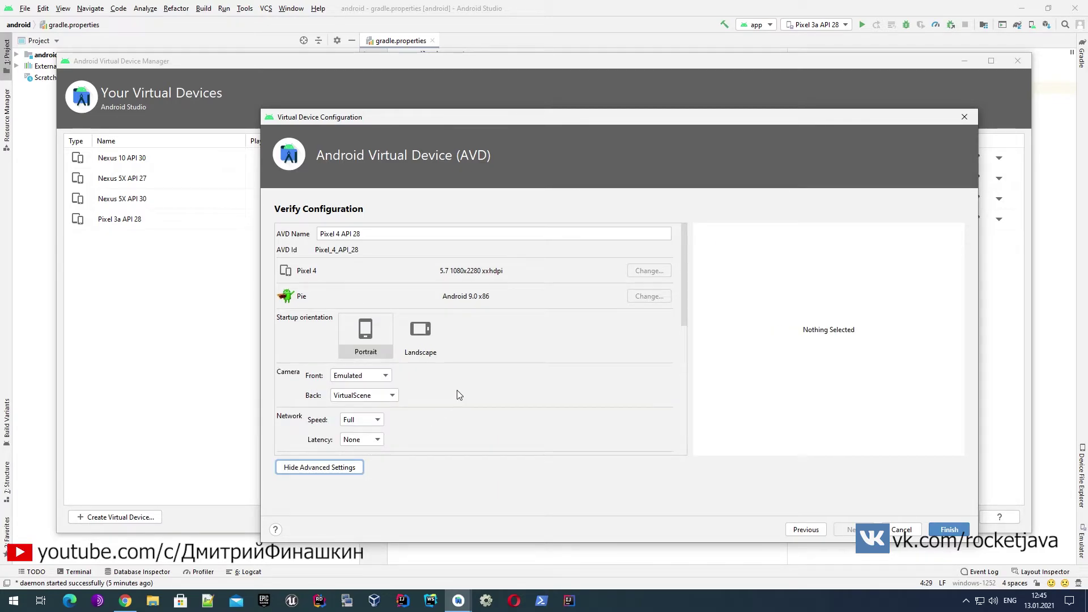
scroll(460, 395, "down", 5)
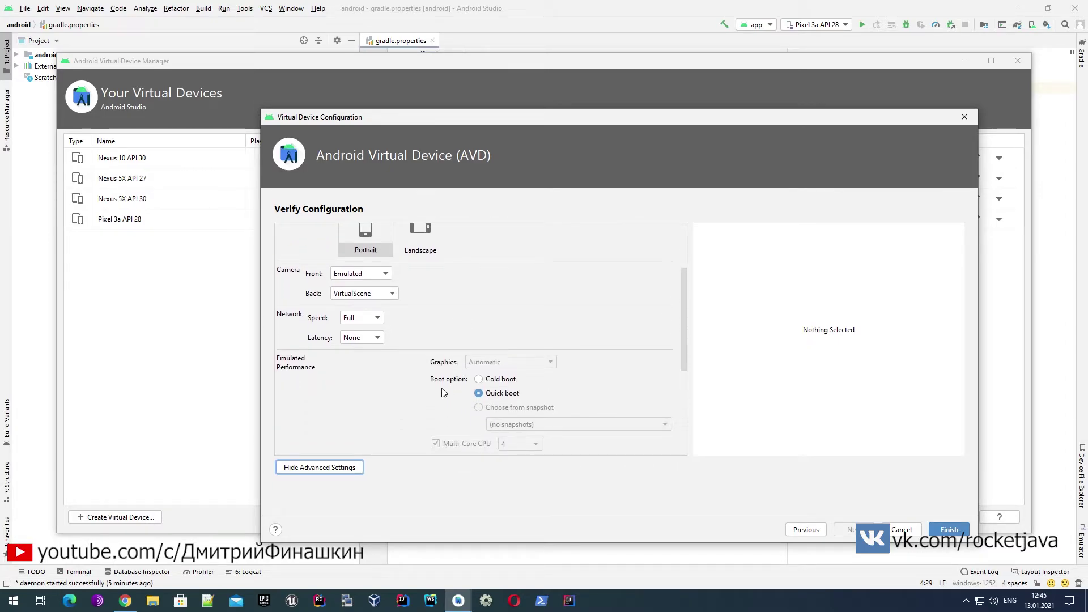
scroll(421, 387, "down", 3)
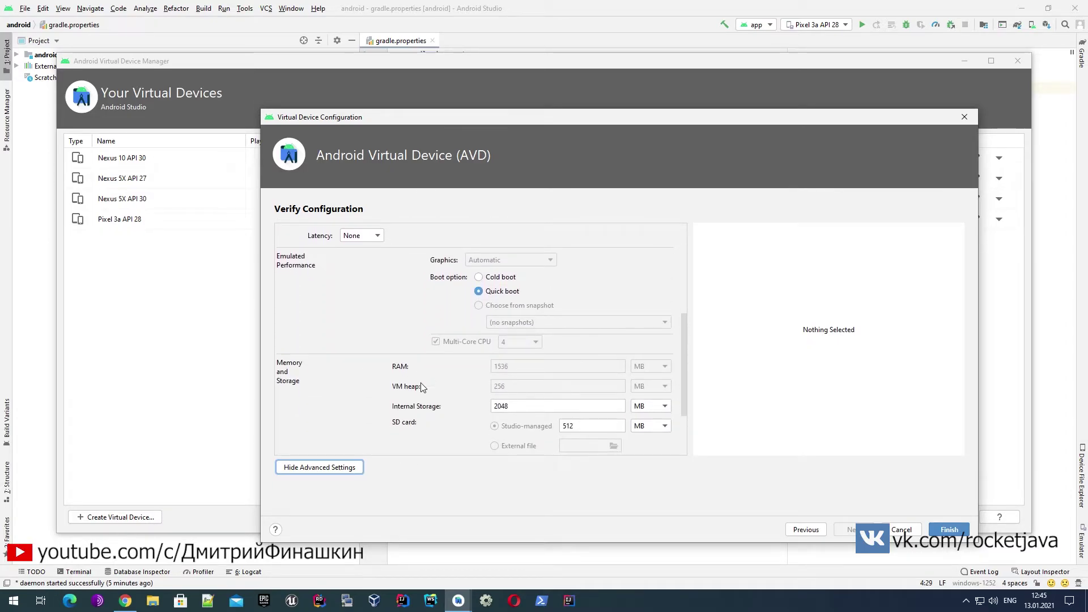
mouse_move(480, 309)
scroll(472, 403, "up", 5)
scroll(467, 394, "up", 2)
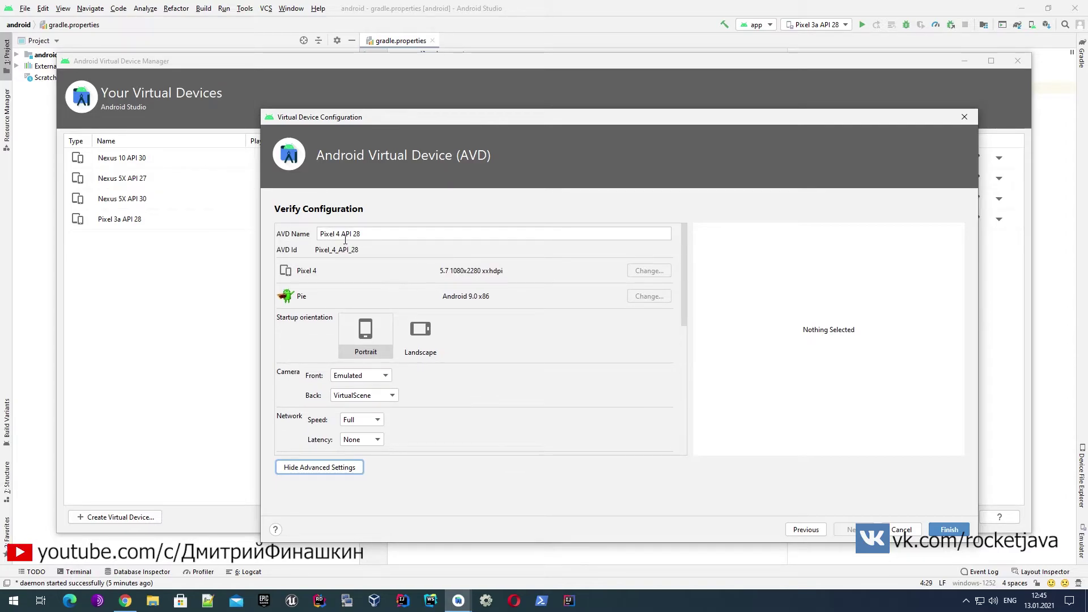
scroll(513, 354, "down", 3)
scroll(513, 354, "down", 5)
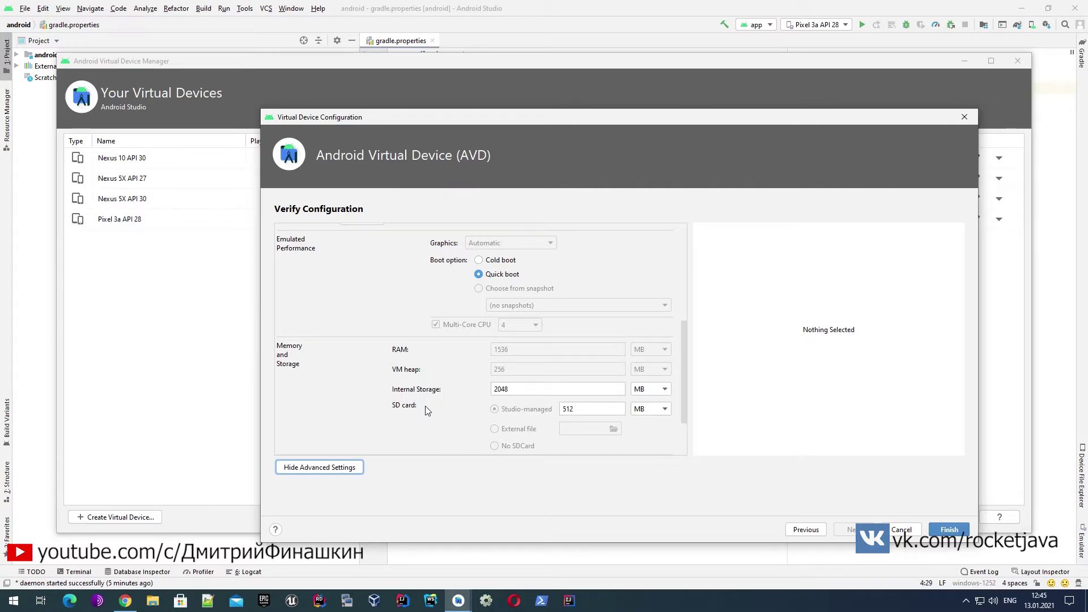
left_click(590, 411)
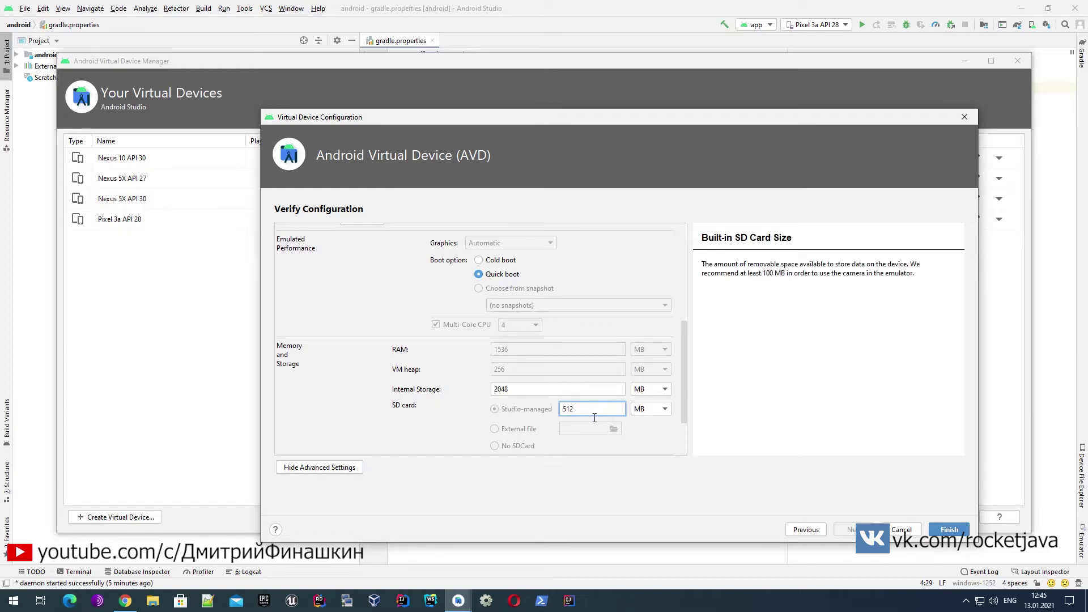
scroll(574, 397, "down", 2)
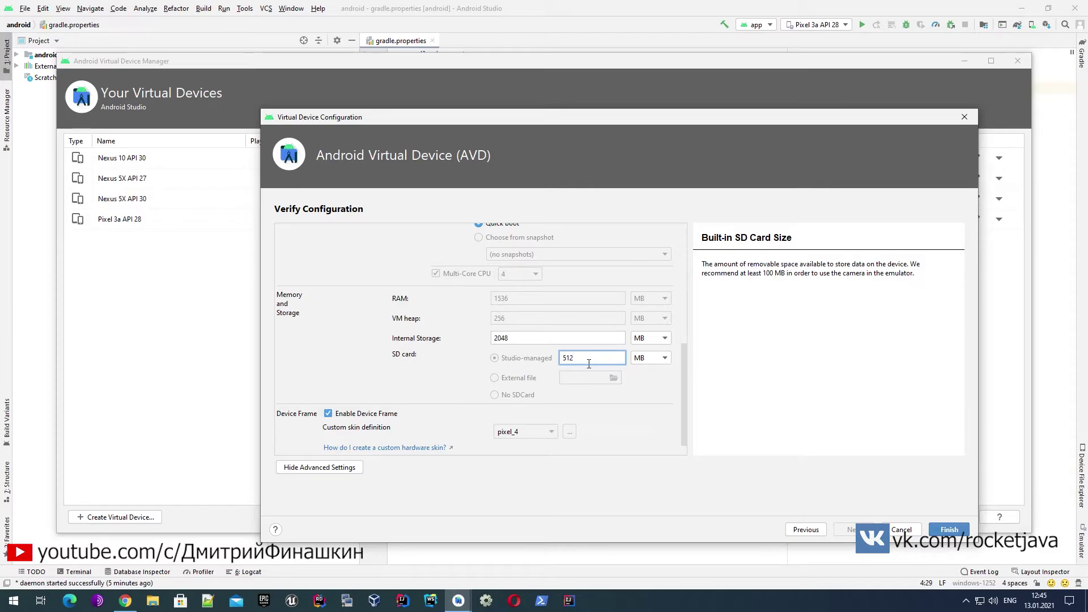
scroll(539, 380, "down", 1)
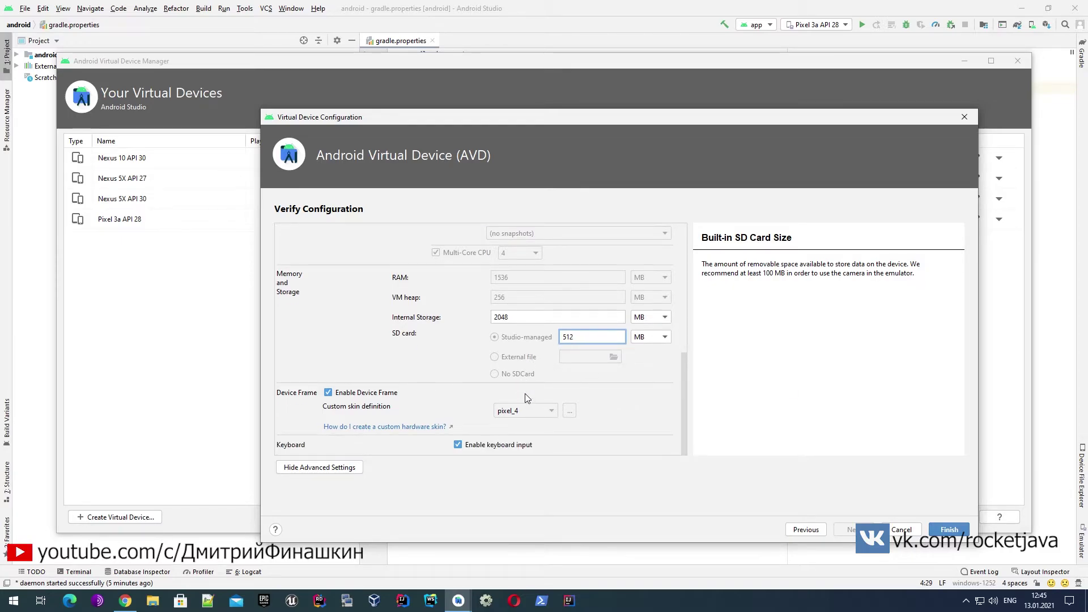
scroll(496, 391, "up", 15)
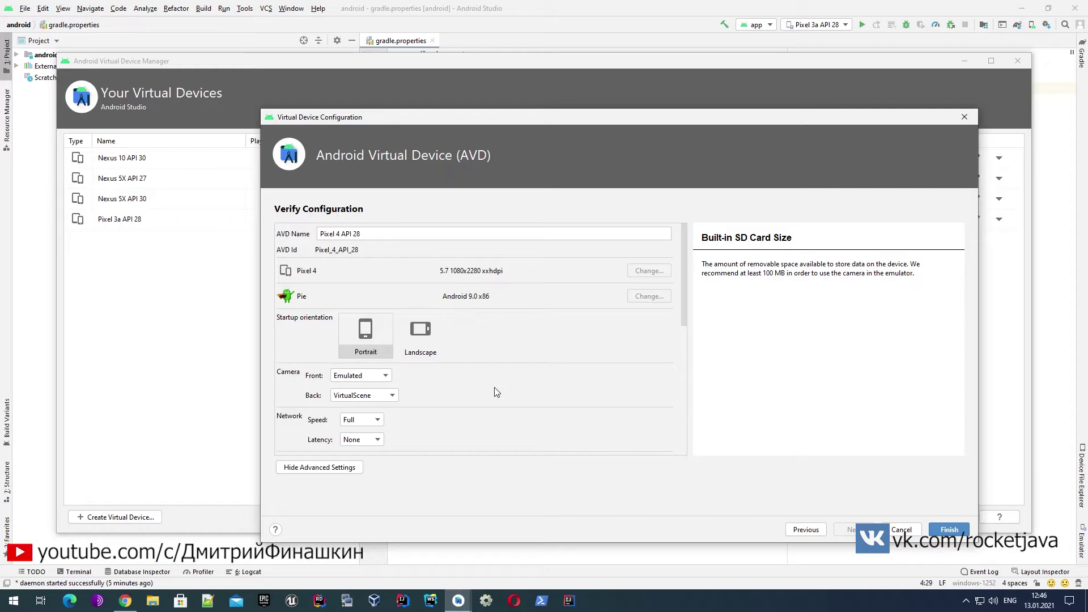
scroll(496, 391, "down", 6)
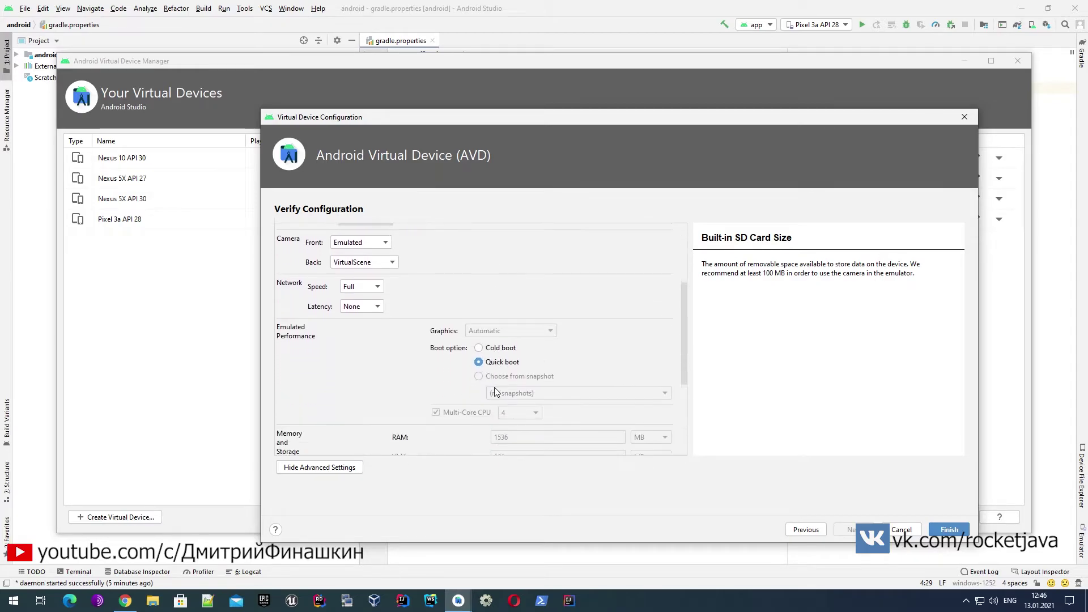
scroll(485, 390, "up", 5)
scroll(485, 390, "down", 10)
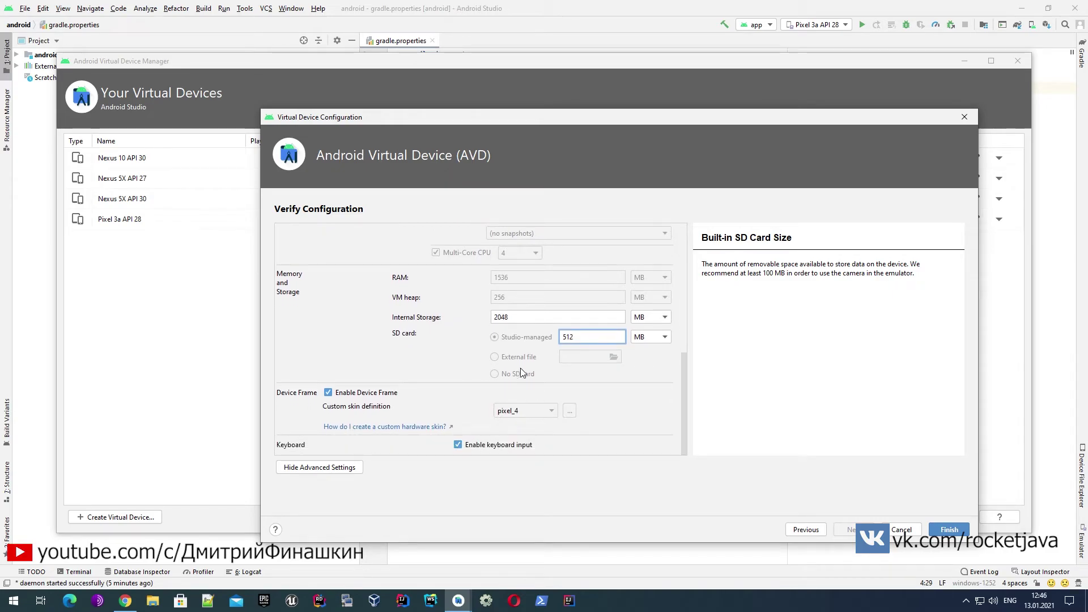
Step: Finish creating the Pixel 4 API 28 device and launch it, moving the emulator away from the device names
left_click(943, 531)
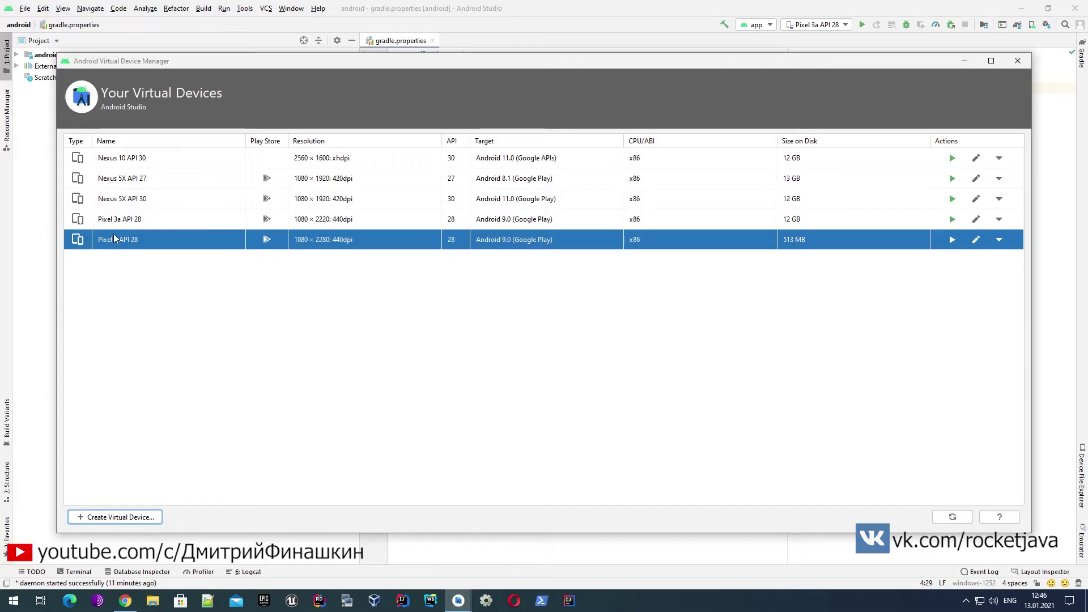
left_click(954, 243)
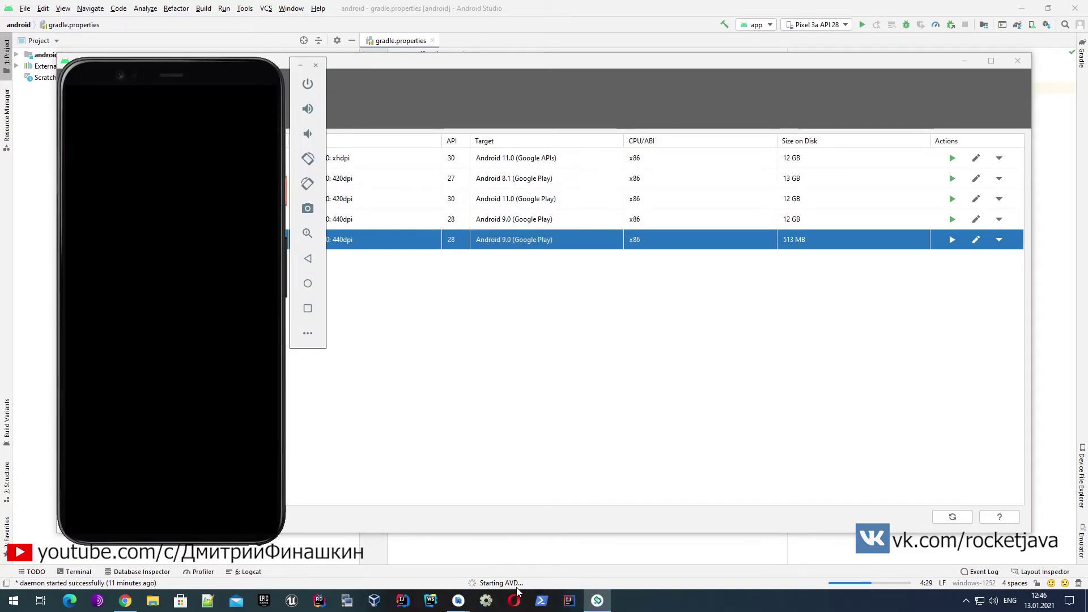
left_click_drag(173, 73, 780, 80)
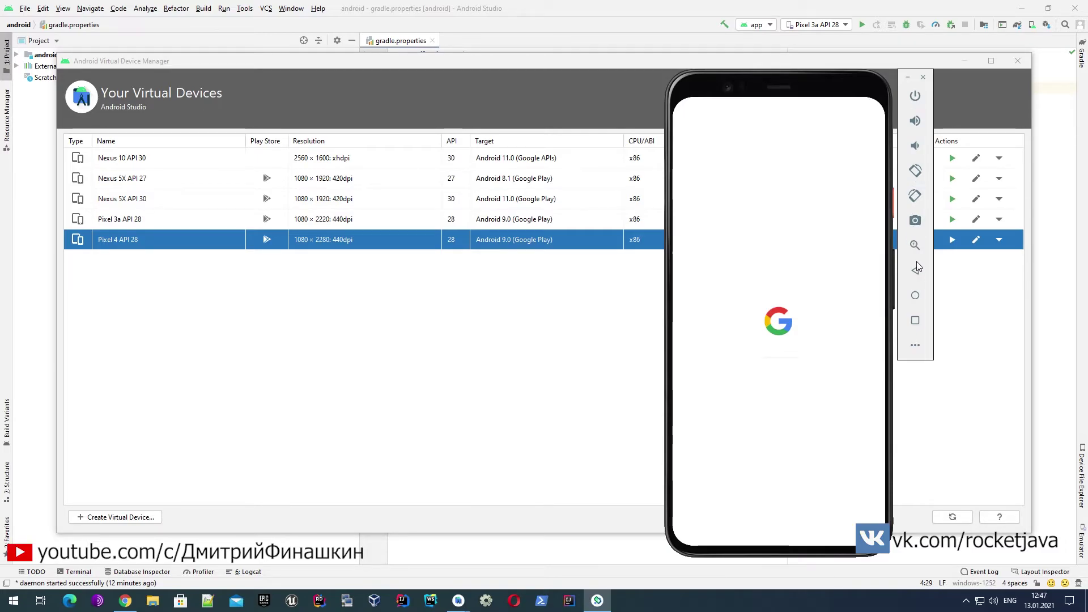
Step: View the emulator's extended controls, and close both them and the virtual device manager, moving the emulator further aside
left_click(916, 345)
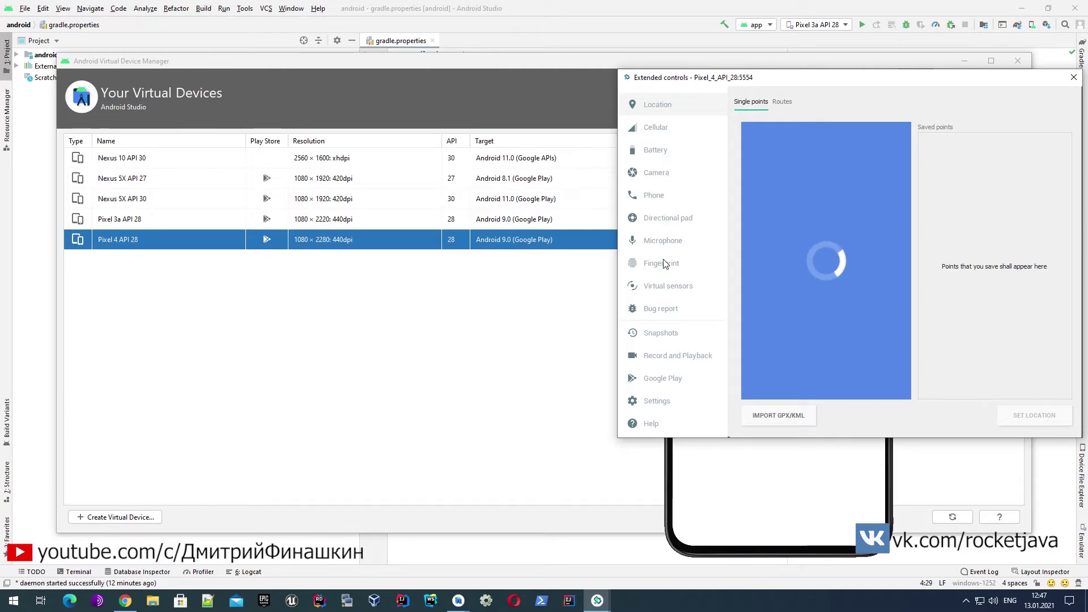
left_click(1075, 79)
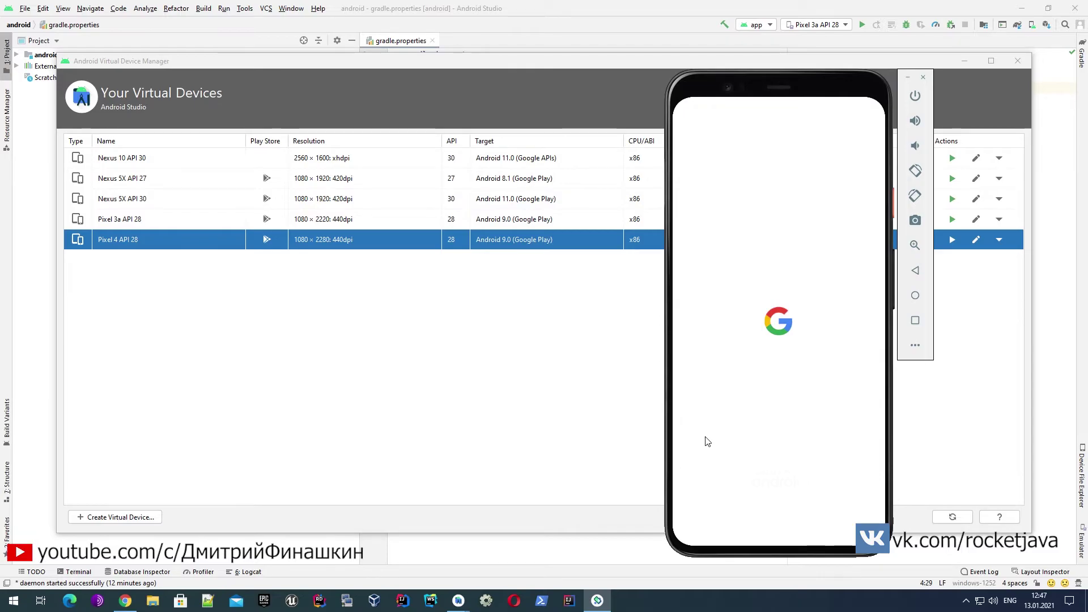
left_click(1015, 61)
left_click_drag(744, 91, 811, 93)
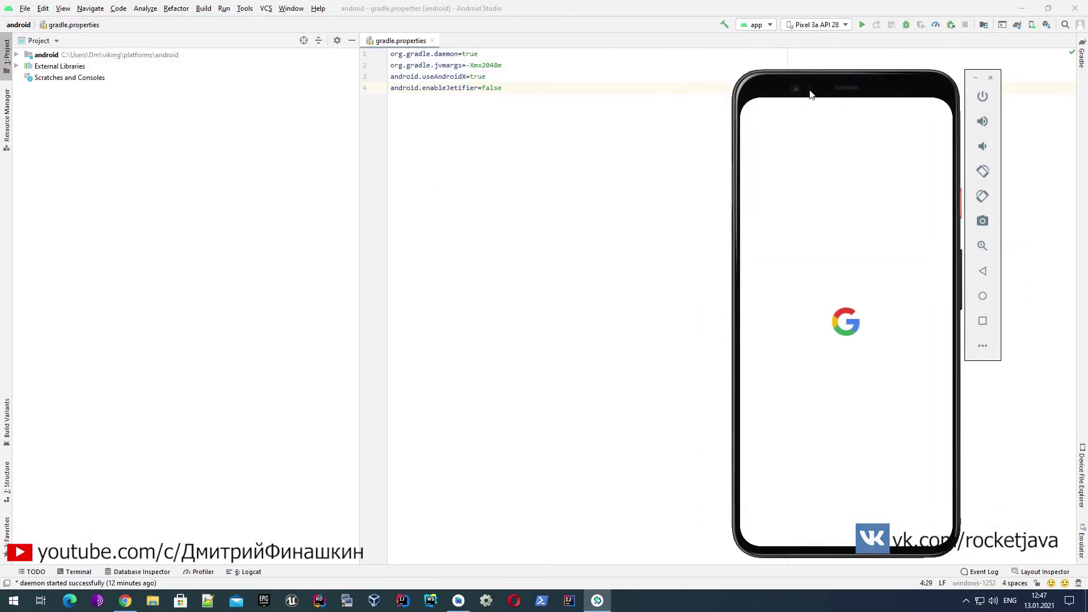
Step: Start a new Android Studio project to reach the choice of project templates
left_click(25, 10)
mouse_move(113, 22)
left_click(176, 22)
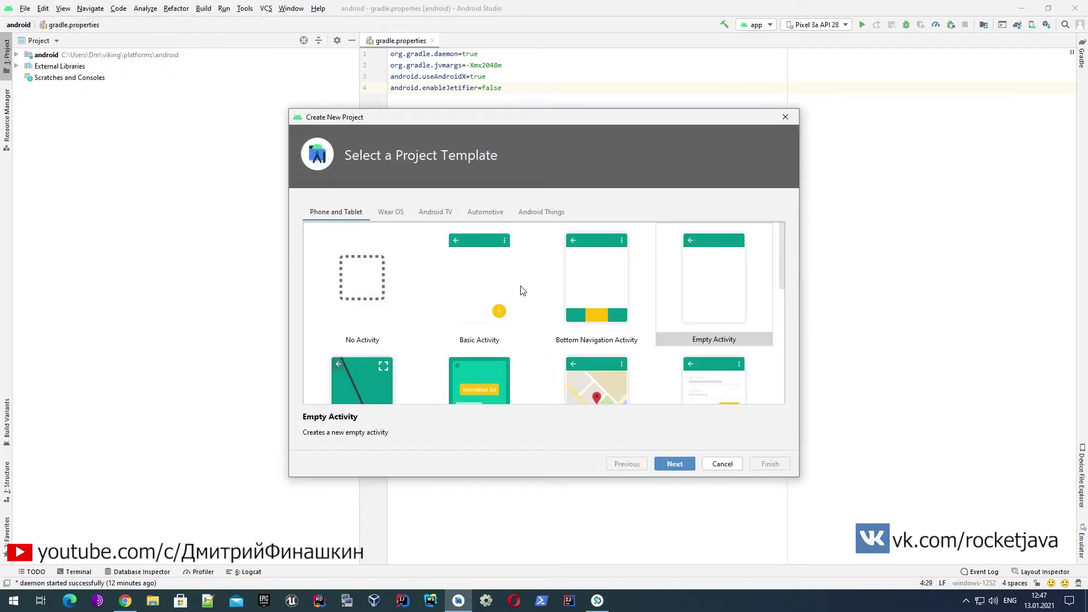